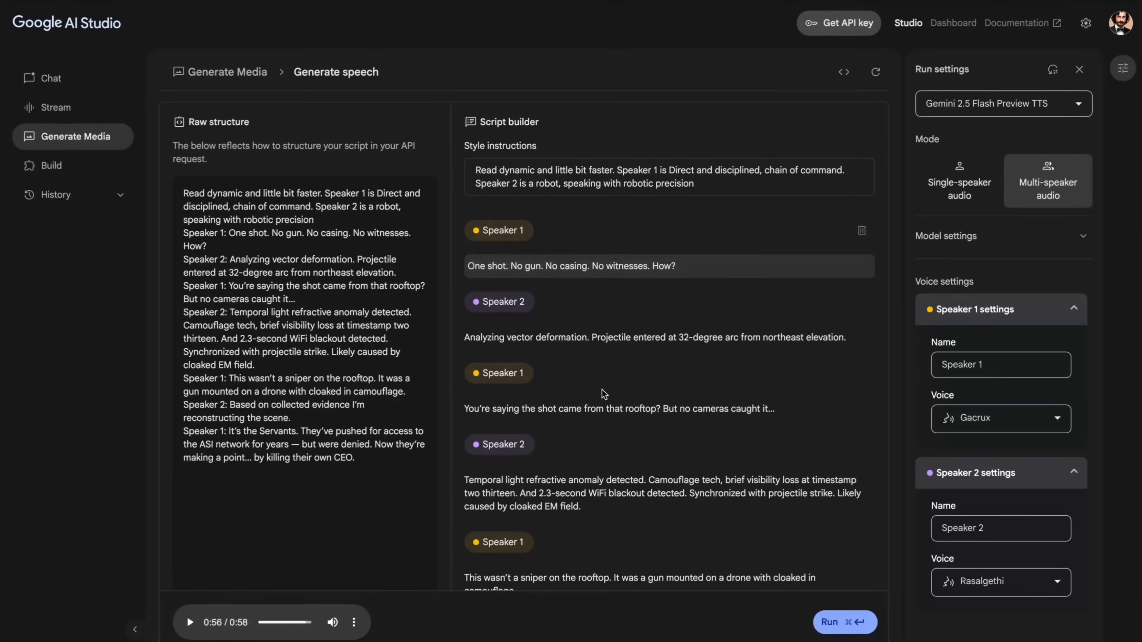
# - Audition the available voices for Speaker 1, including the Gacrux sample, and leave Gacrux selected
pyautogui.click(1001, 418)
pyautogui.scroll(-10, 998, 539)
pyautogui.scroll(8, 998, 540)
pyautogui.scroll(2, 997, 549)
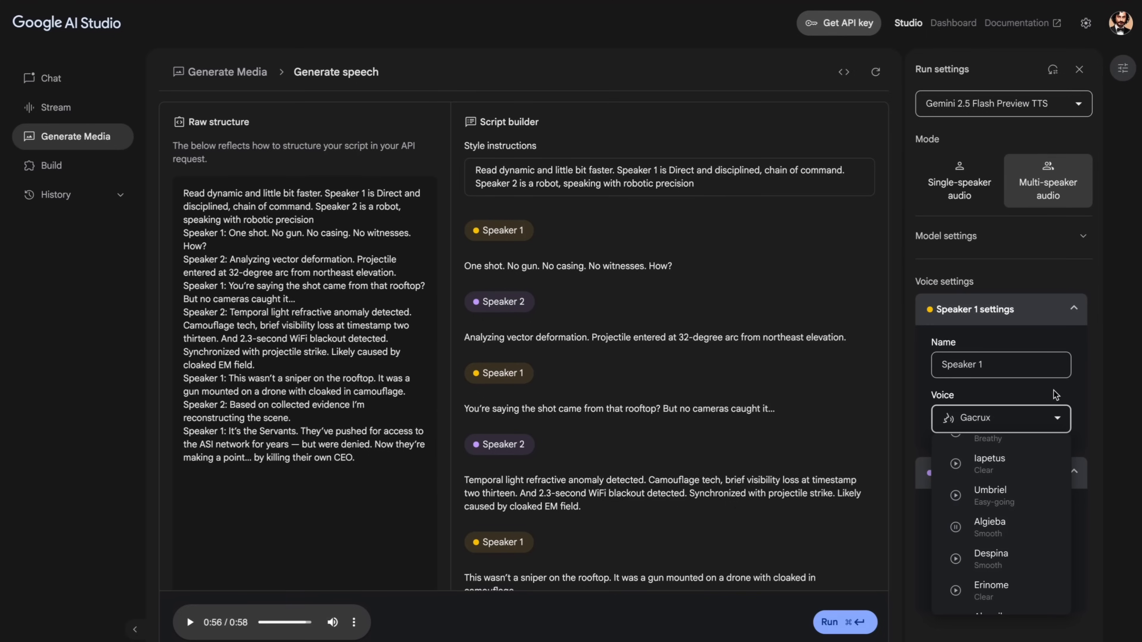
pyautogui.click(1058, 419)
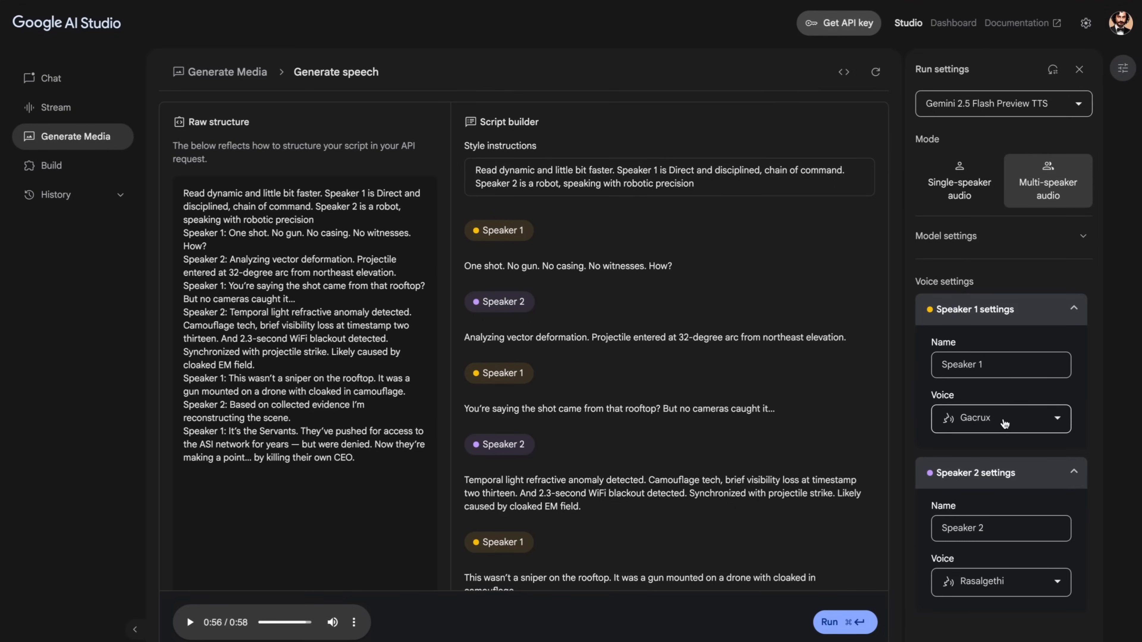
pyautogui.click(1005, 423)
pyautogui.click(955, 601)
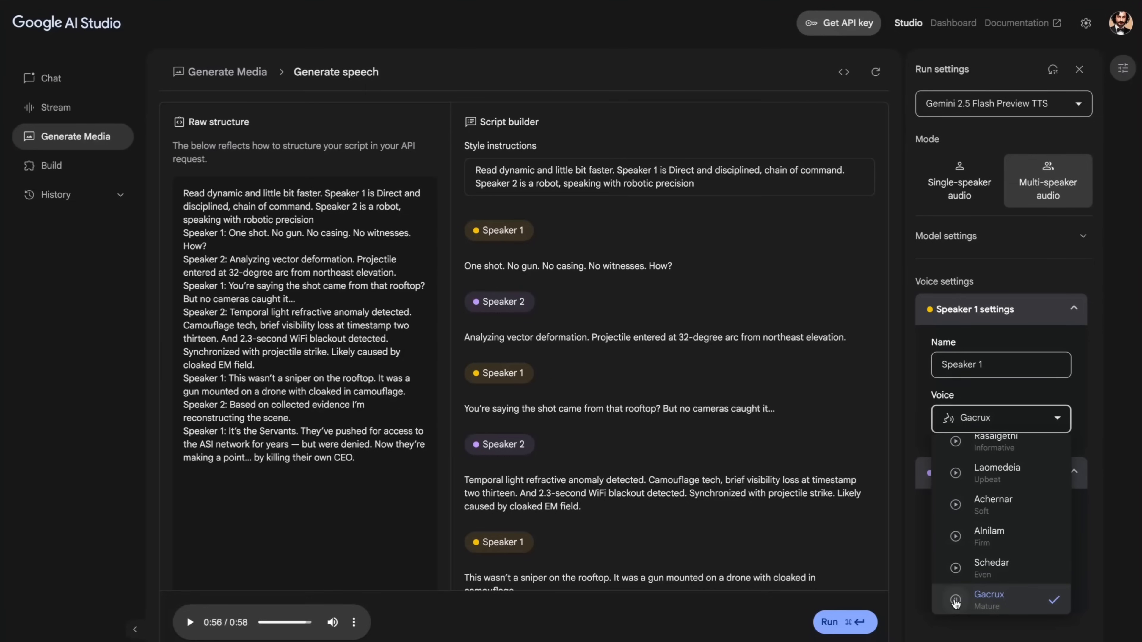
pyautogui.click(1062, 423)
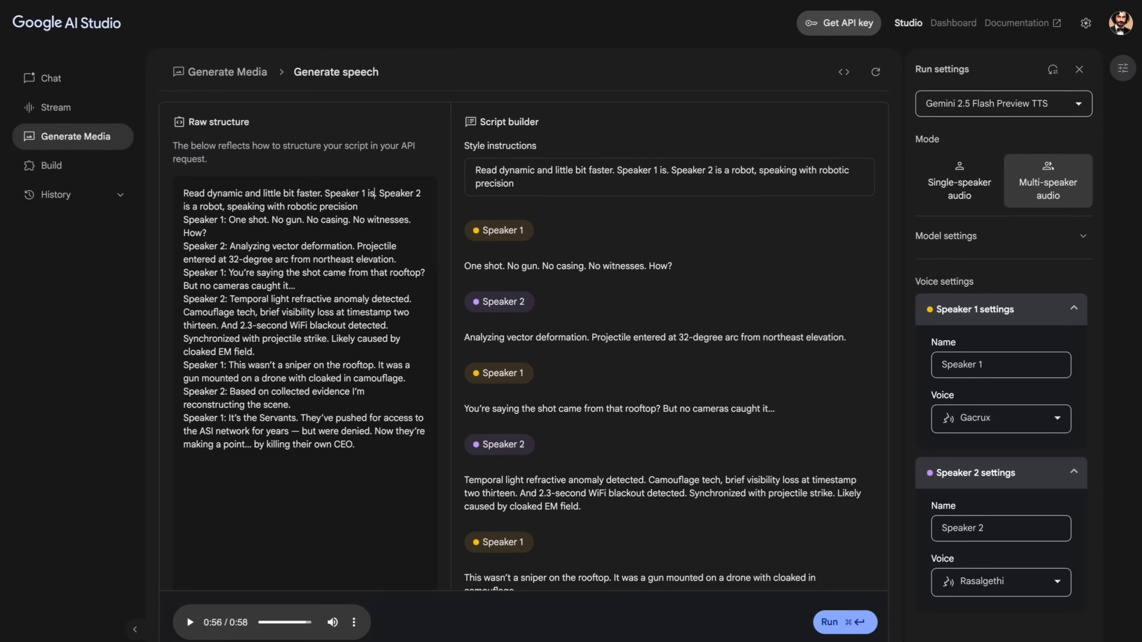
# - Rewrite the style instructions so Speaker 1 is "very angry" and Speaker 2 is "extremely happy."
pyautogui.write('very')
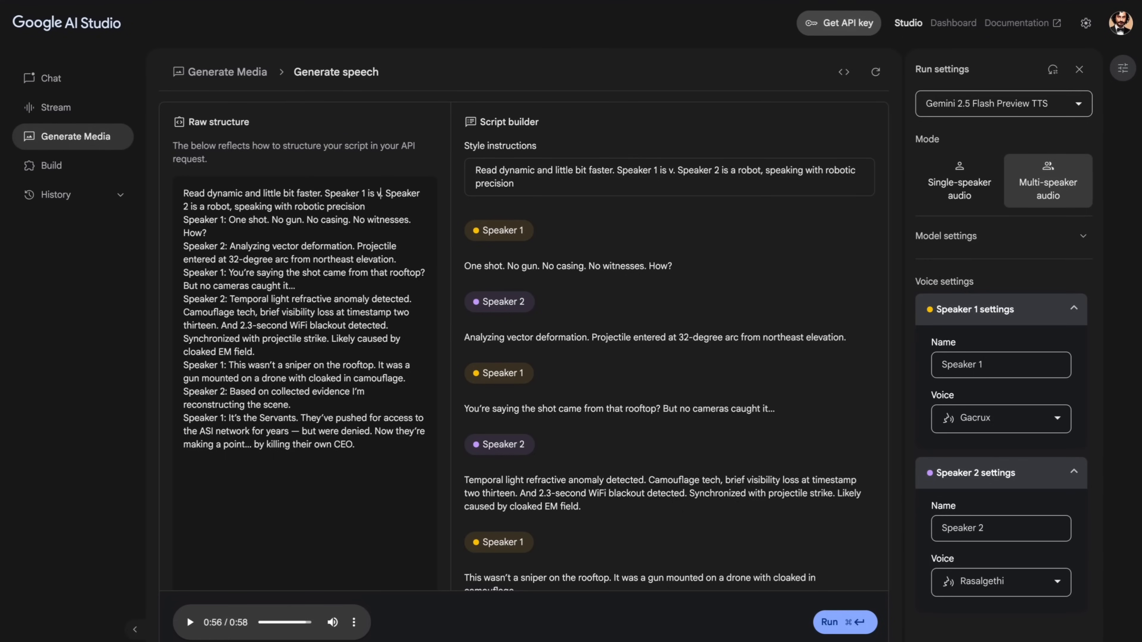
pyautogui.write(' angry')
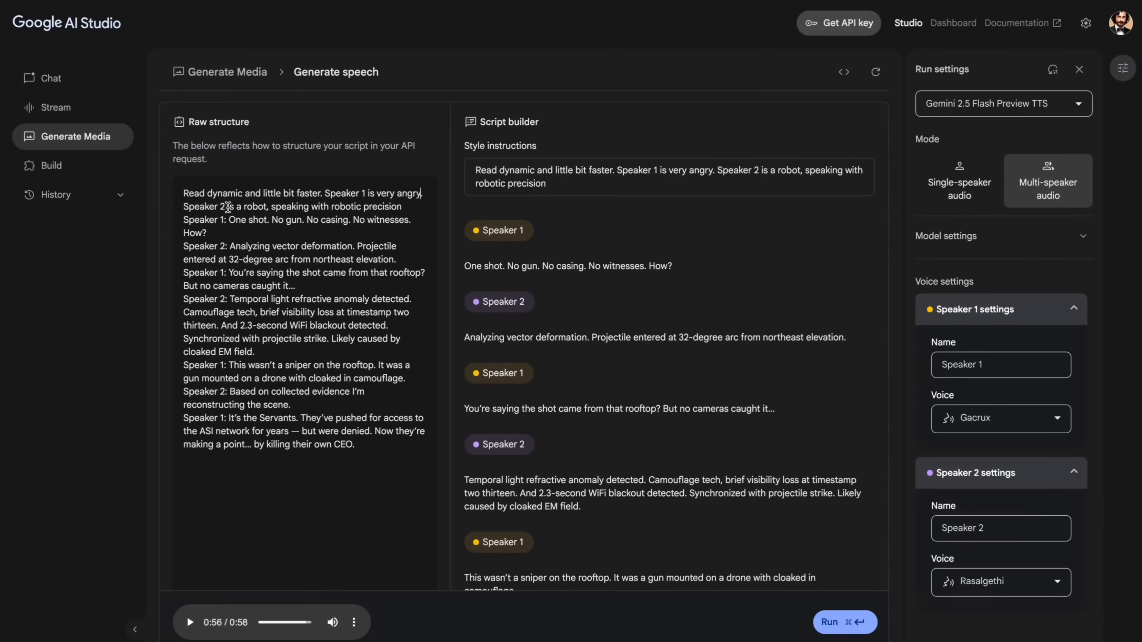
pyautogui.moveTo(236, 208); pyautogui.dragTo(403, 207)
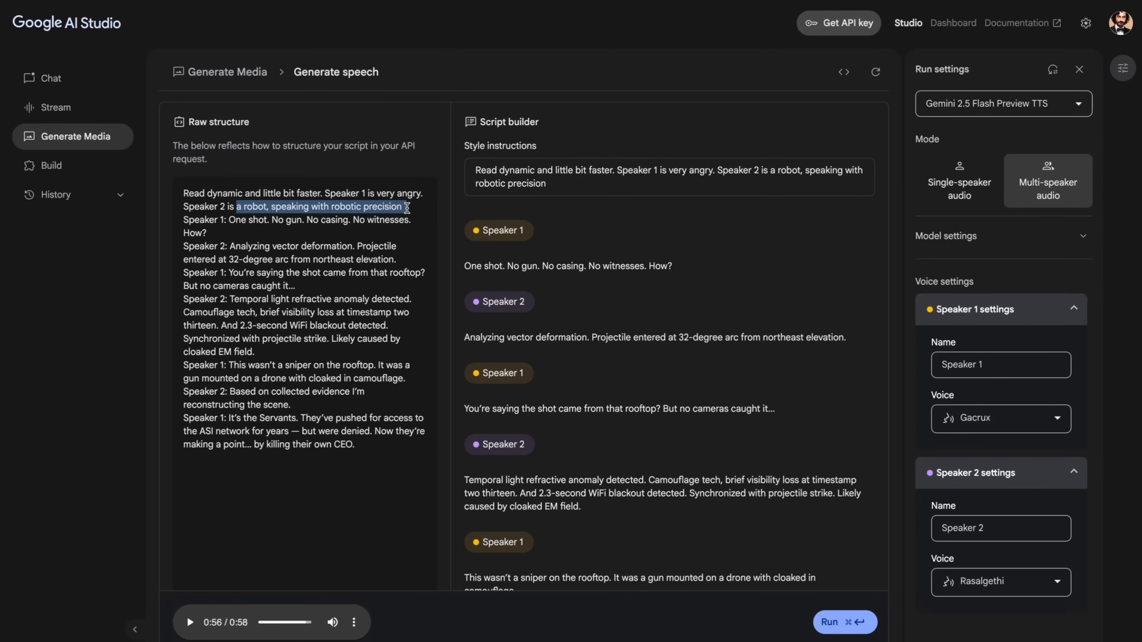
pyautogui.write('extremely happy.')
# - Delete all dialog after Speaker 2's first line about vector deformation and generate the speech
pyautogui.moveTo(374, 450); pyautogui.dragTo(183, 272)
pyautogui.press('BackSpace')
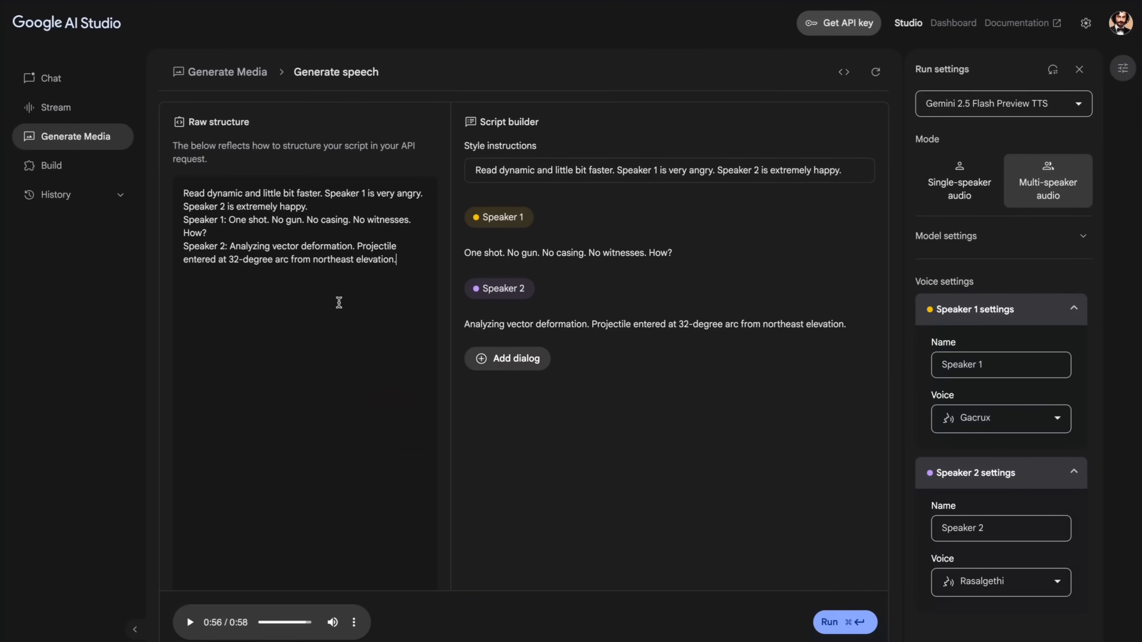
pyautogui.press('super+Return')
# - Return to the generative media overview and open Gemini speech generation
pyautogui.click(69, 136)
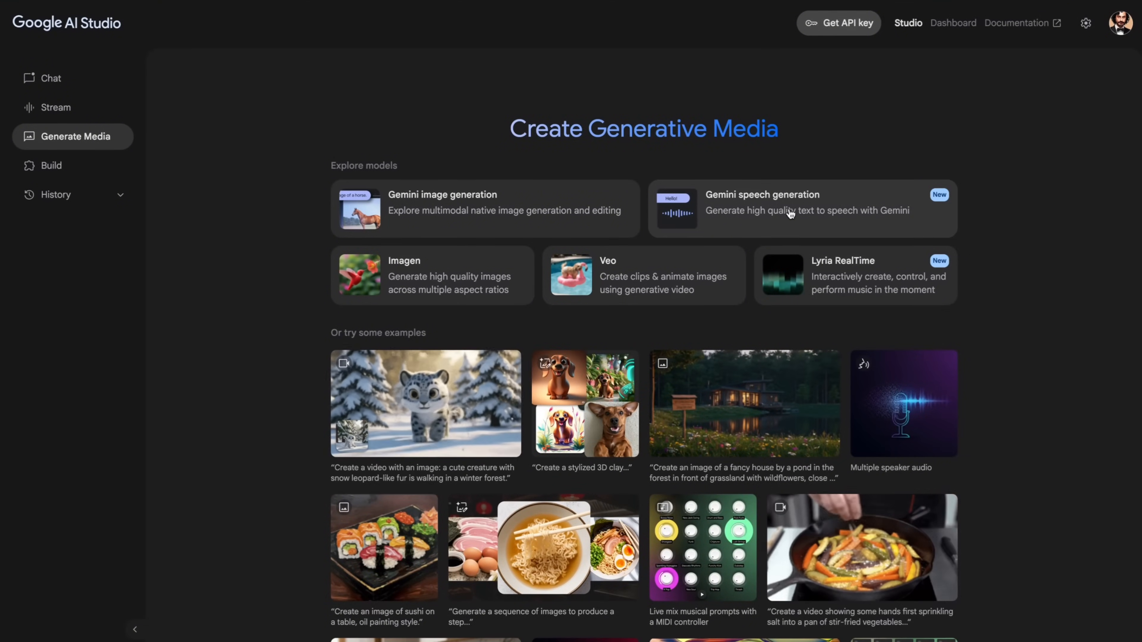
pyautogui.click(760, 215)
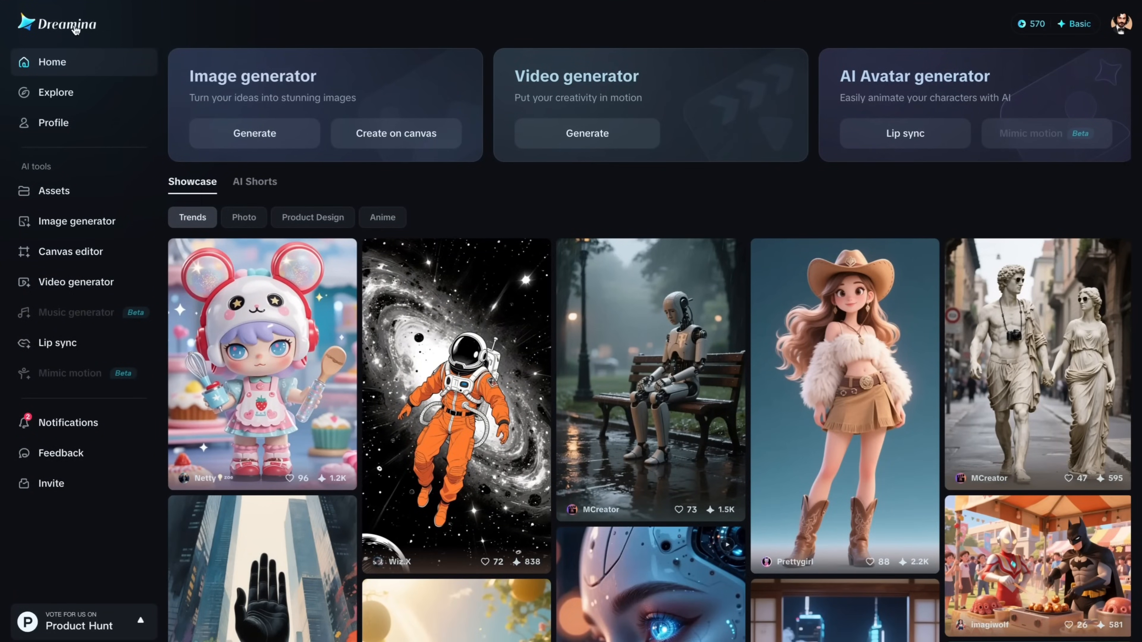
# - Switch to Dreamina, open the Lip sync tool and choose uploaded audio as the speech source
pyautogui.click(74, 343)
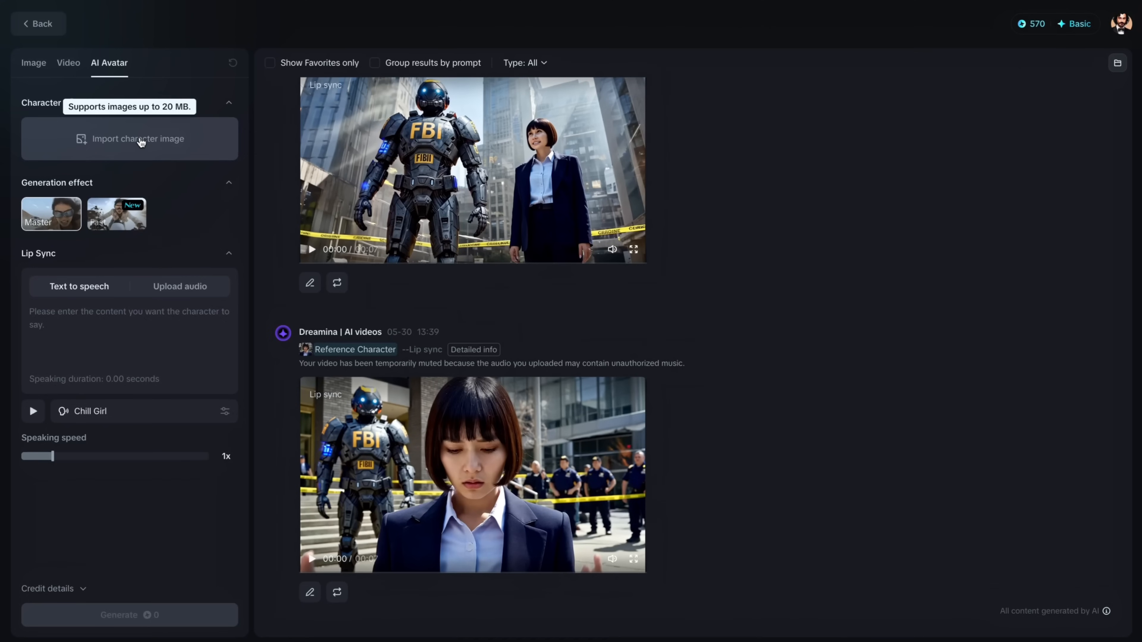
pyautogui.moveTo(47, 223)
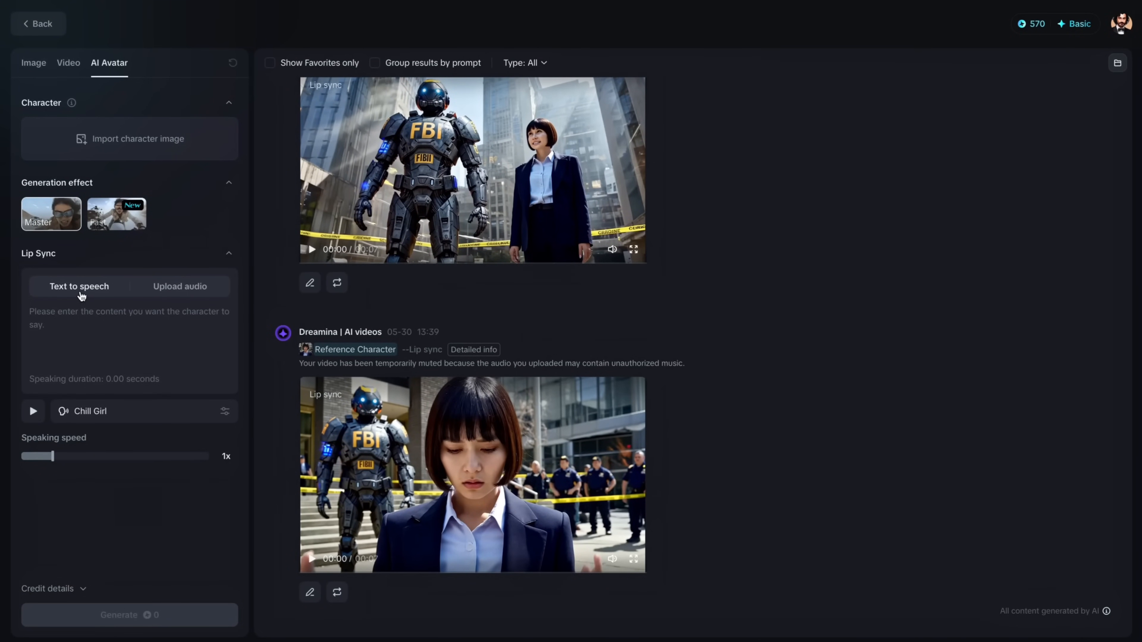
pyautogui.click(179, 292)
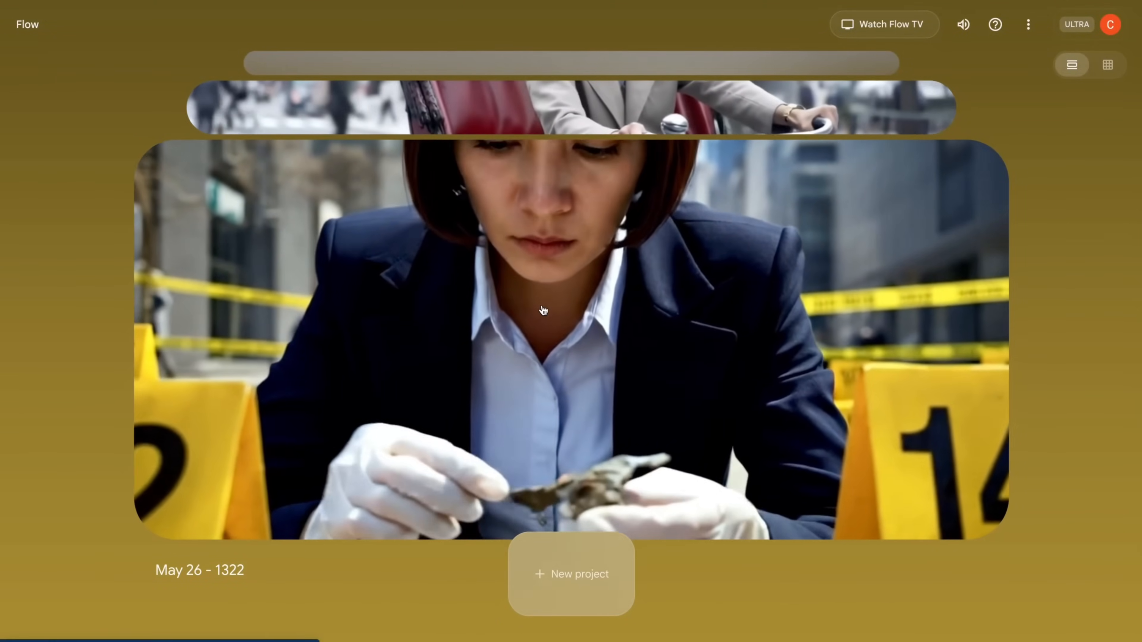
# - Switch to Flow, open the May 26 - 1322 project and set the generation mode to Frames to Video
pyautogui.click(543, 310)
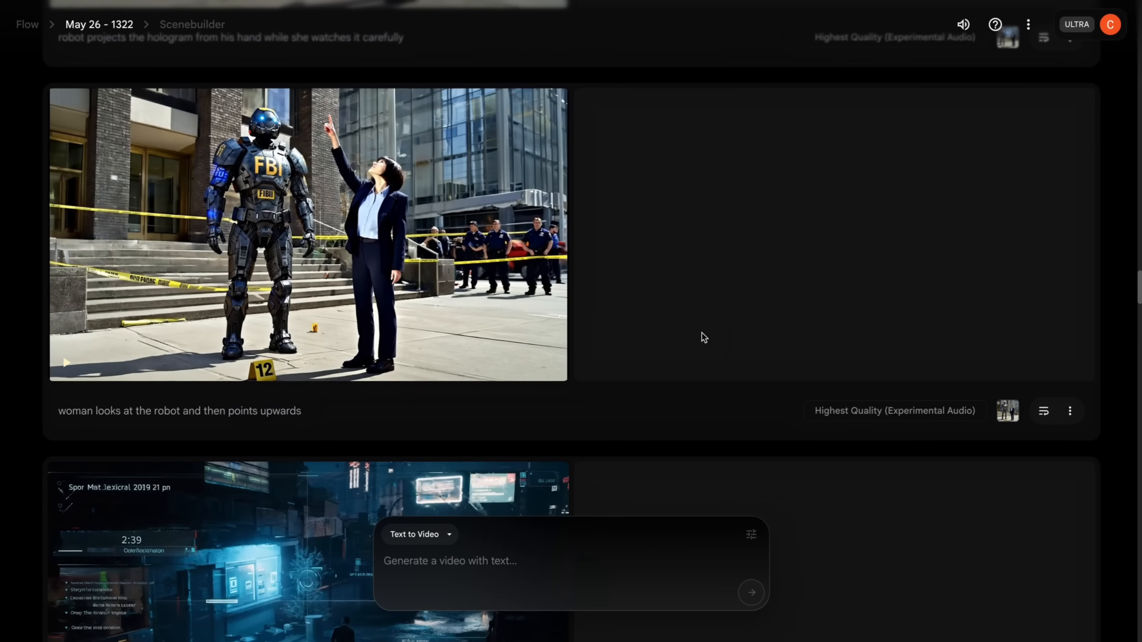
pyautogui.click(416, 536)
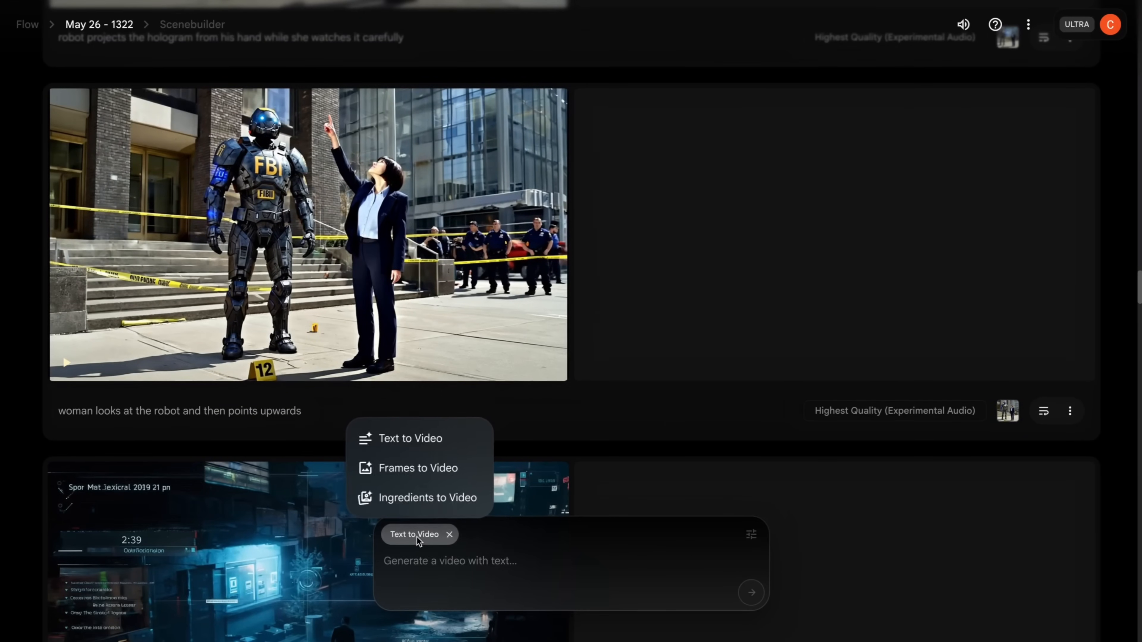
pyautogui.click(431, 479)
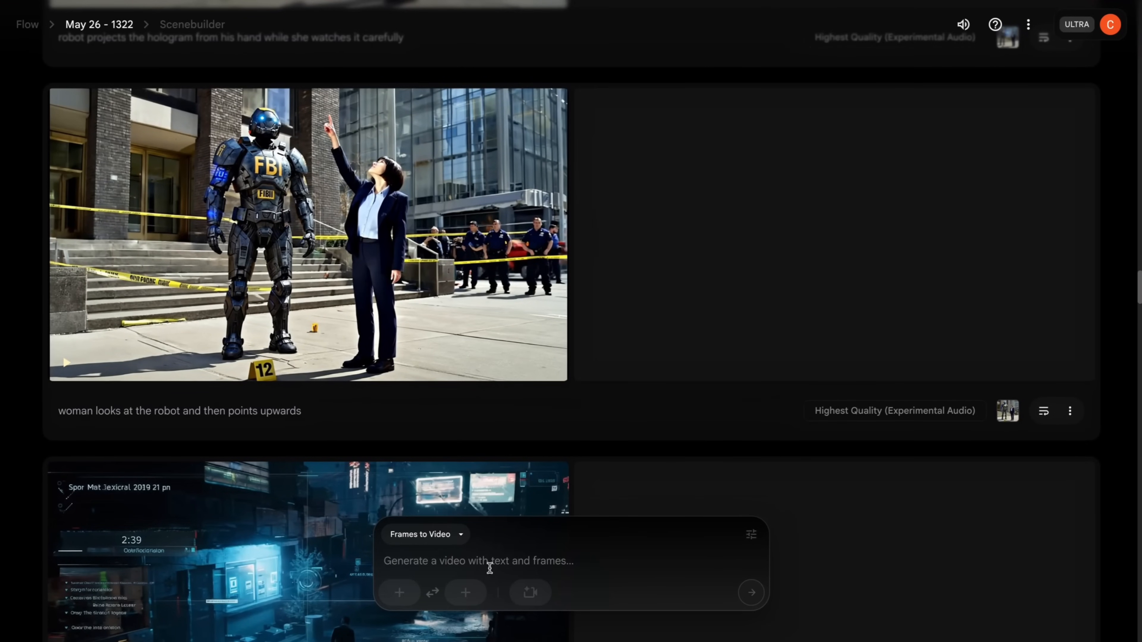
# - Set the image of the FBI robot and woman standing by the taped-off steps as the start frame and activate the prompt field
pyautogui.click(400, 594)
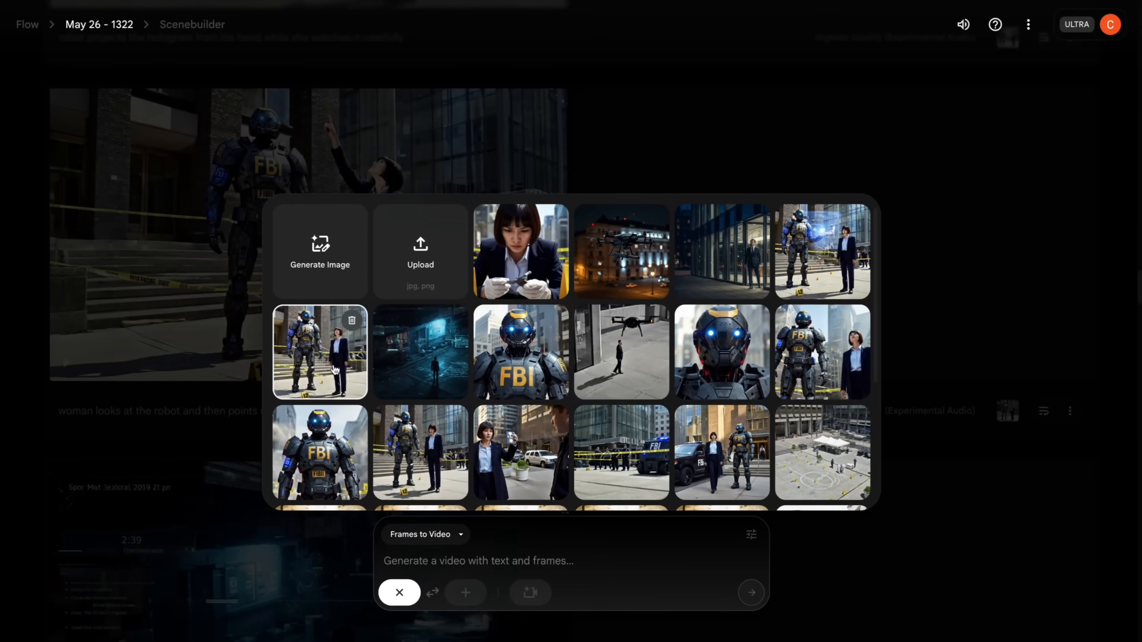
pyautogui.click(337, 374)
pyautogui.click(463, 565)
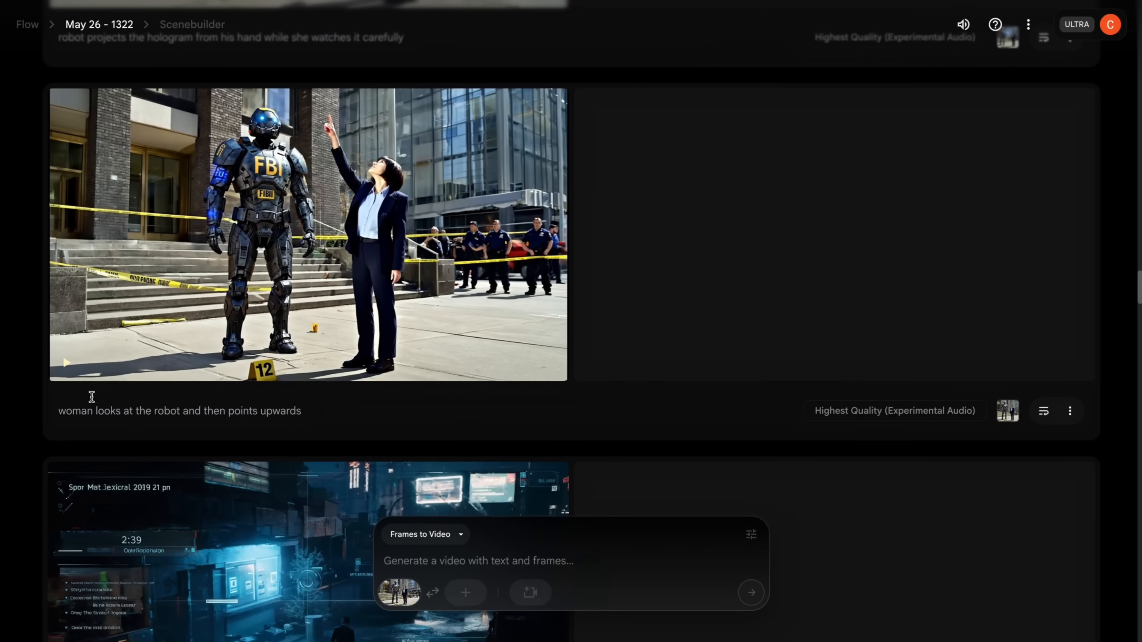
# - Play the clip of the woman pointing upwards beside the robot, and open the model choices in the generation settings
pyautogui.click(66, 365)
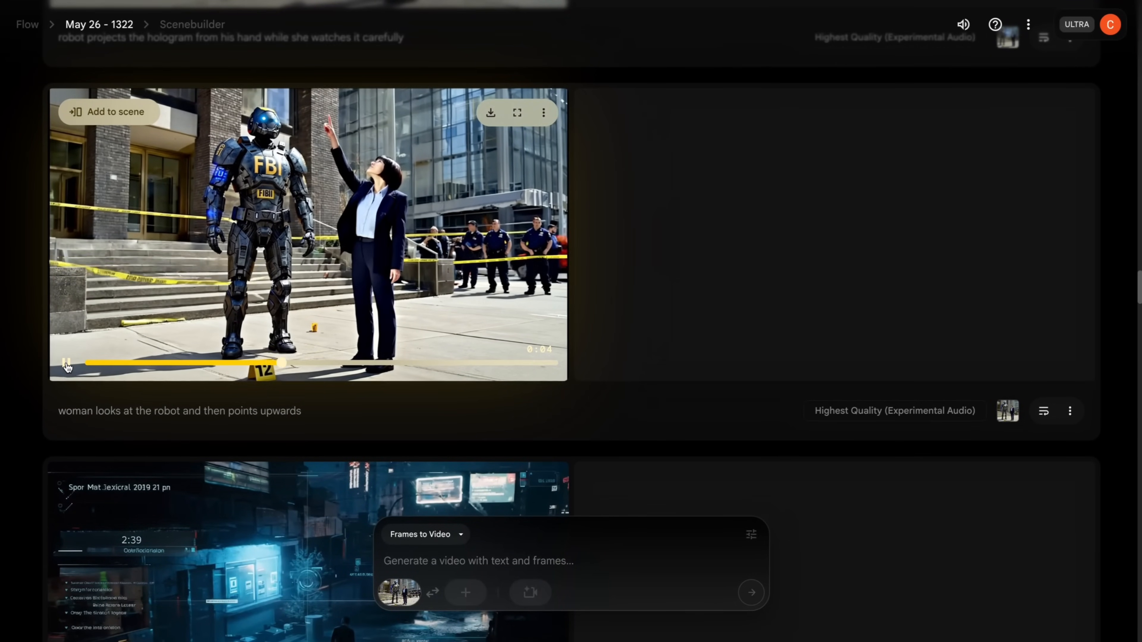
pyautogui.click(67, 365)
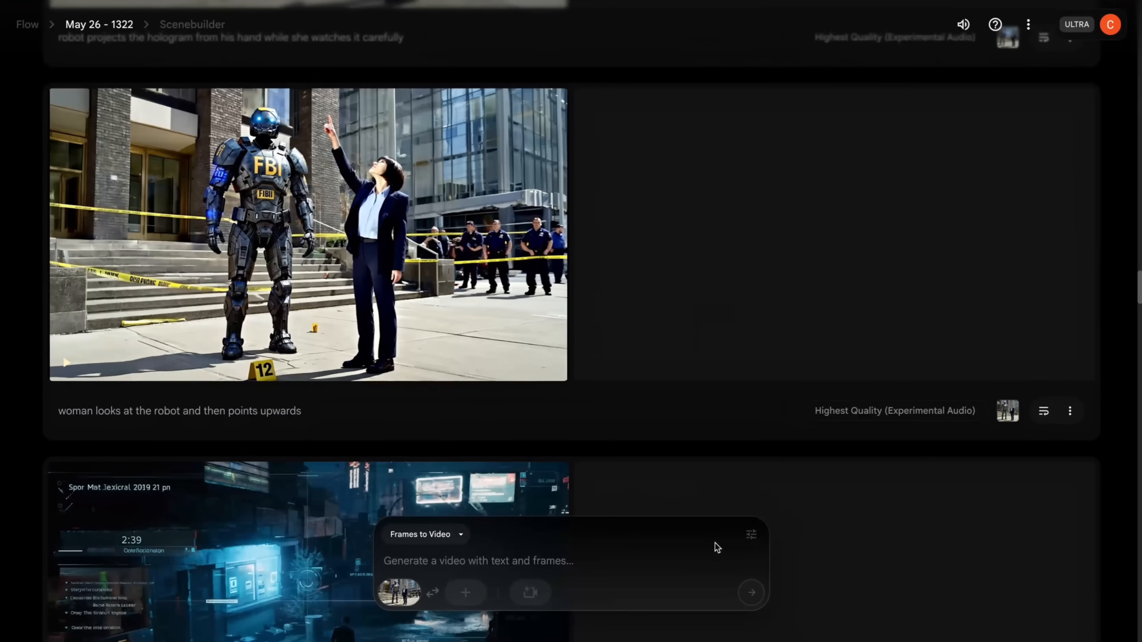
pyautogui.click(750, 538)
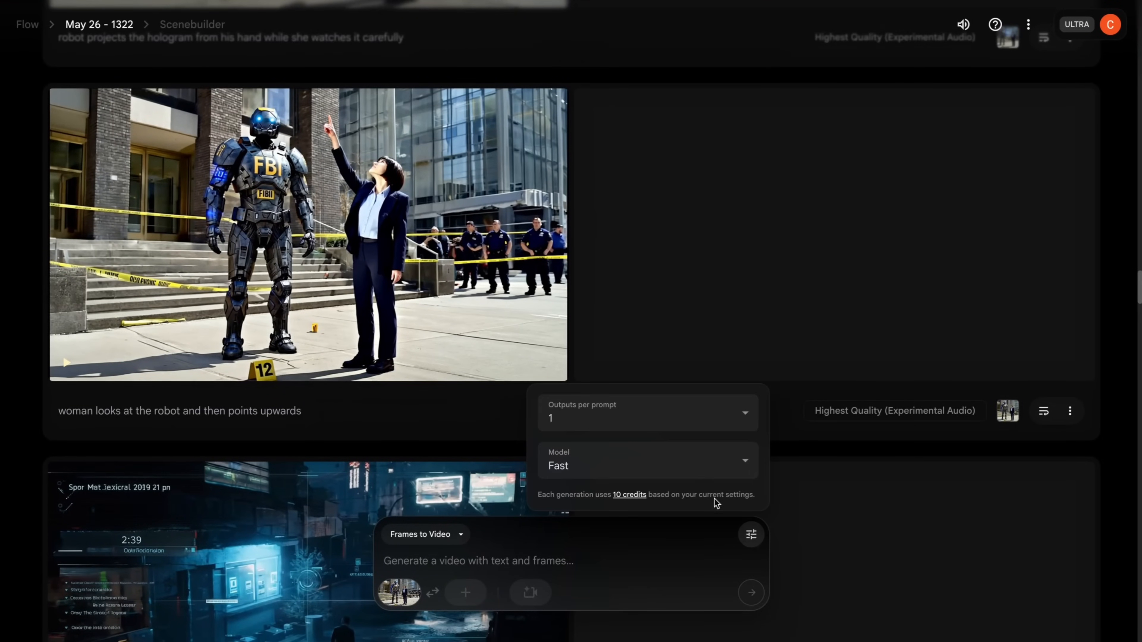
pyautogui.click(689, 477)
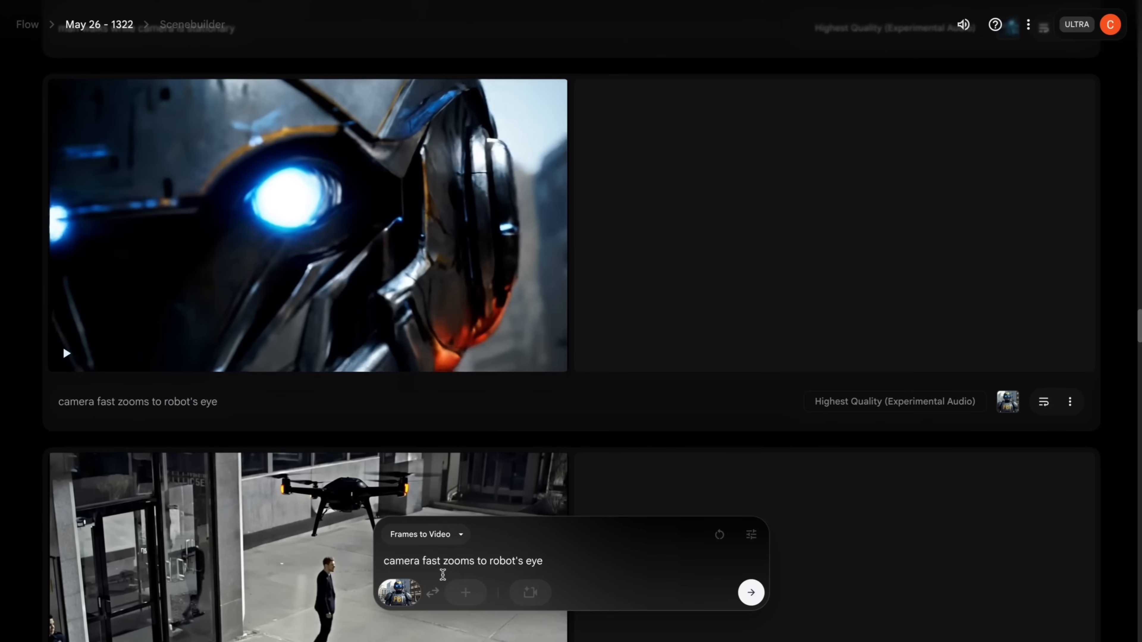
# - Review the start frame and prompt "camera fast zooms to robot's eye" and play the clip made from them
pyautogui.moveTo(398, 594)
pyautogui.moveTo(421, 561); pyautogui.dragTo(560, 562)
pyautogui.click(17, 376)
pyautogui.click(65, 356)
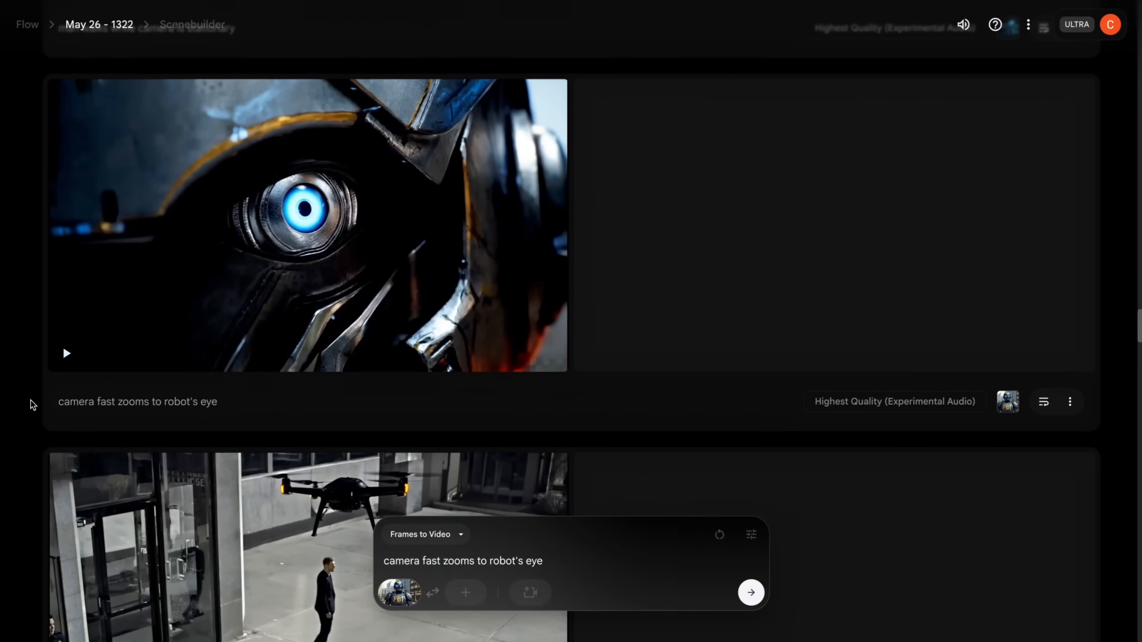
# - Compare the clip of the woman and robot walking in Flow with its Kling 2.1 Master version
pyautogui.scroll(-1, 30, 400)
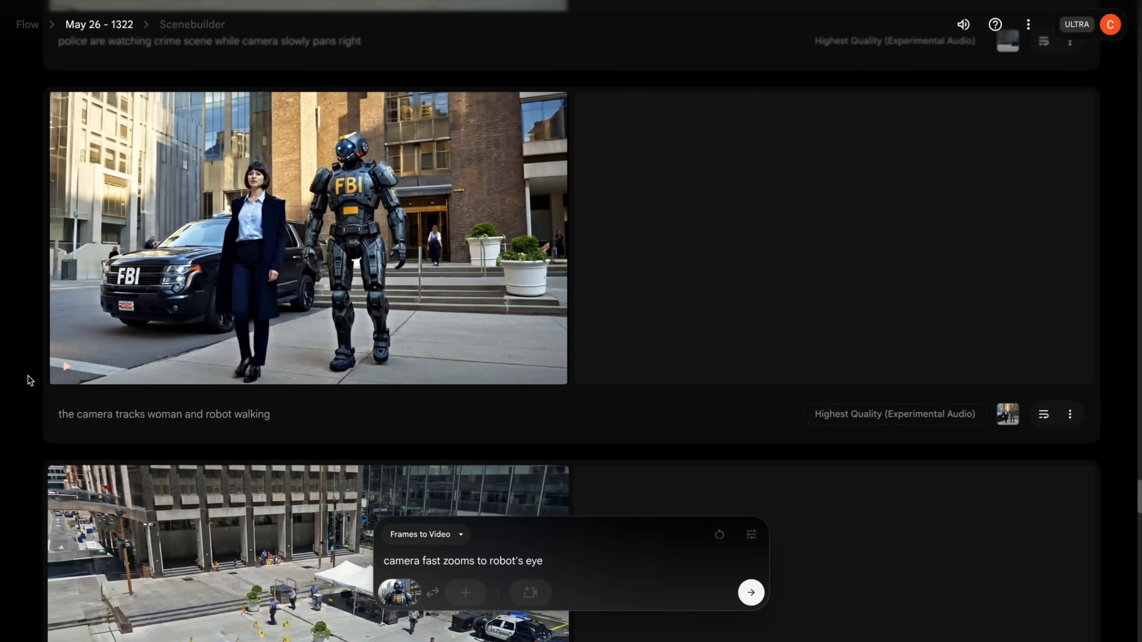
pyautogui.moveTo(66, 370)
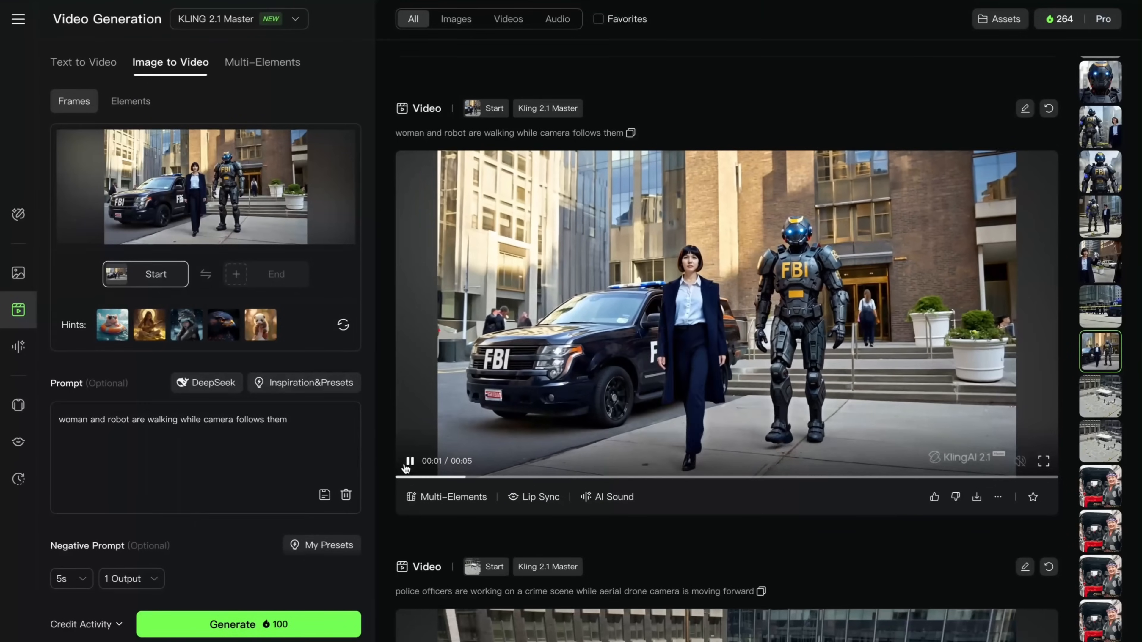
pyautogui.click(408, 464)
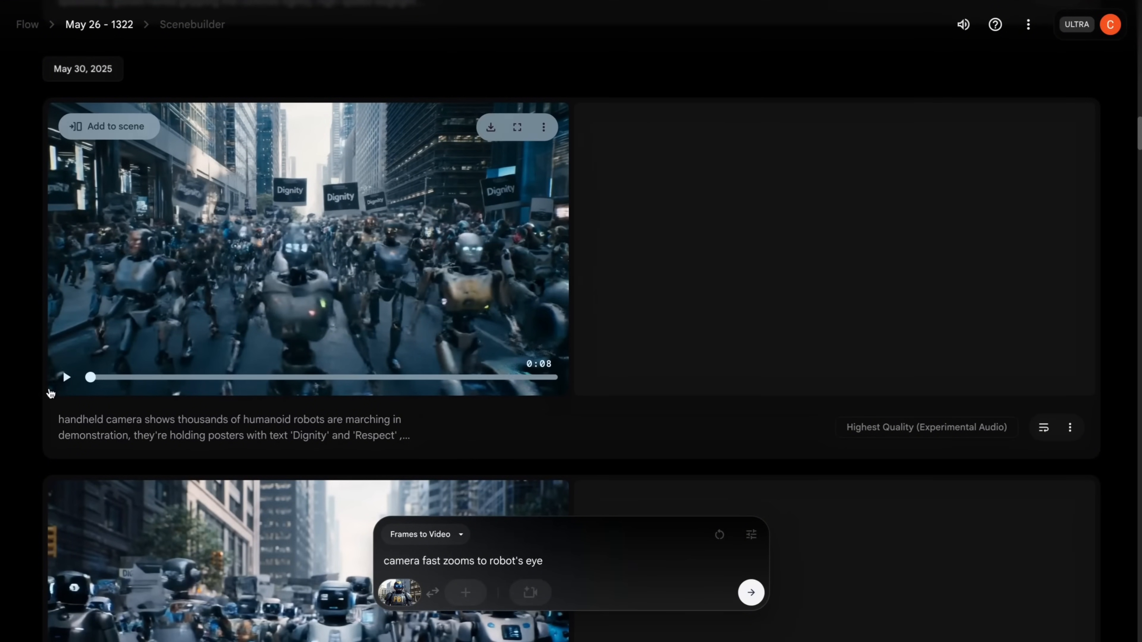
# - Switch back to Flow and play the clip of humanoid robots marching with "Dignity" posters
pyautogui.click(64, 378)
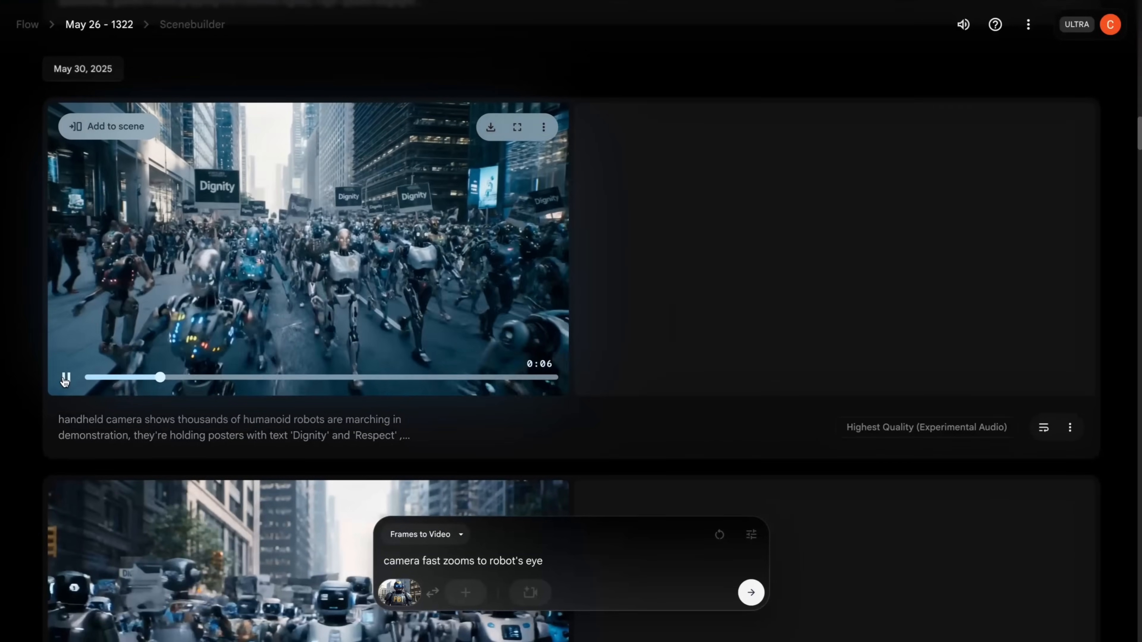
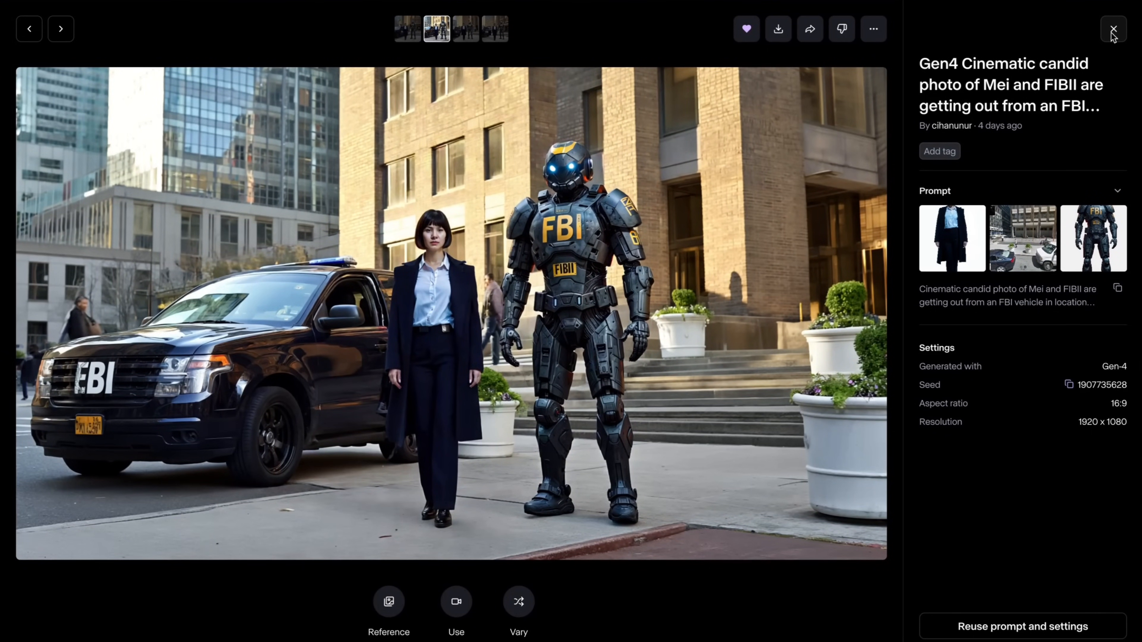
# - Close the enlarged FBI vehicle image, inspect its Place street reference, and return to the generated results
pyautogui.click(1113, 30)
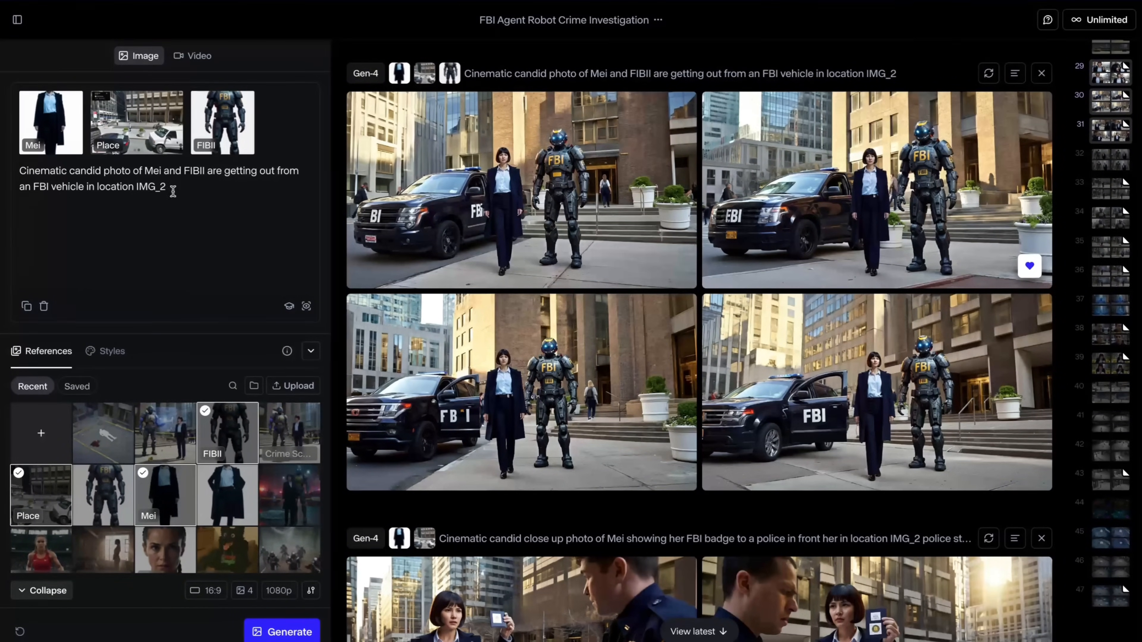
pyautogui.click(133, 135)
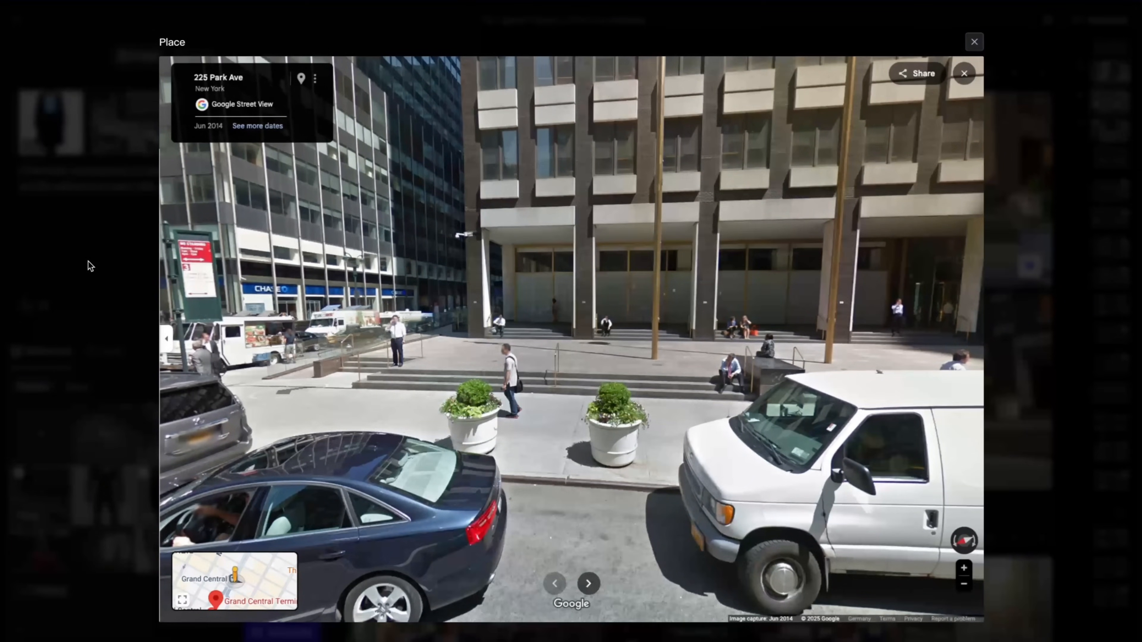
pyautogui.click(89, 210)
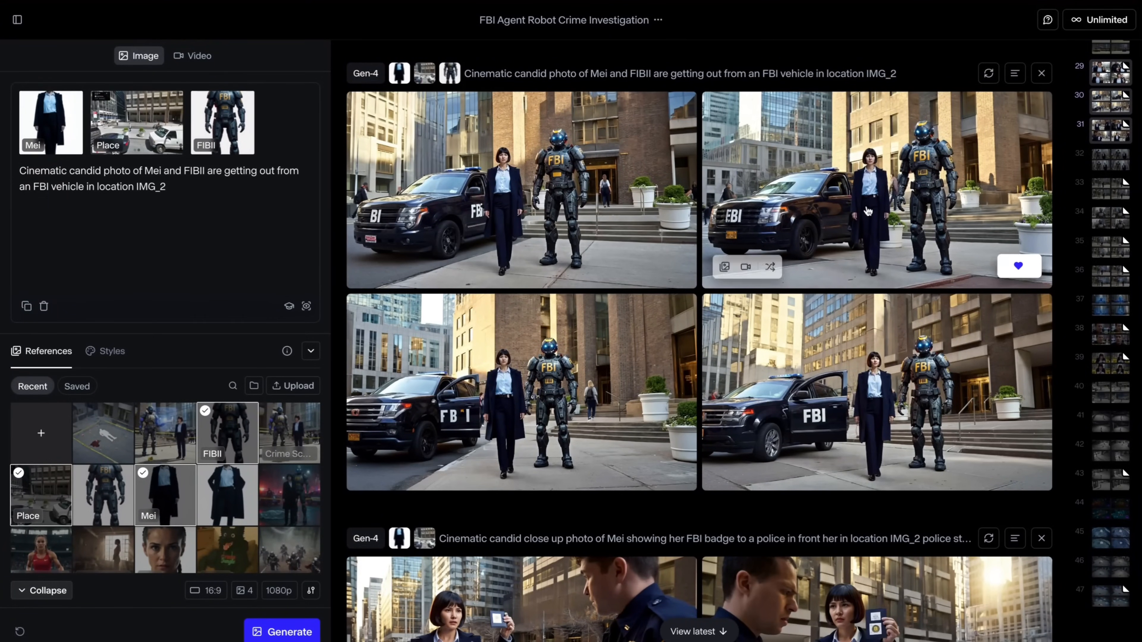
pyautogui.click(863, 194)
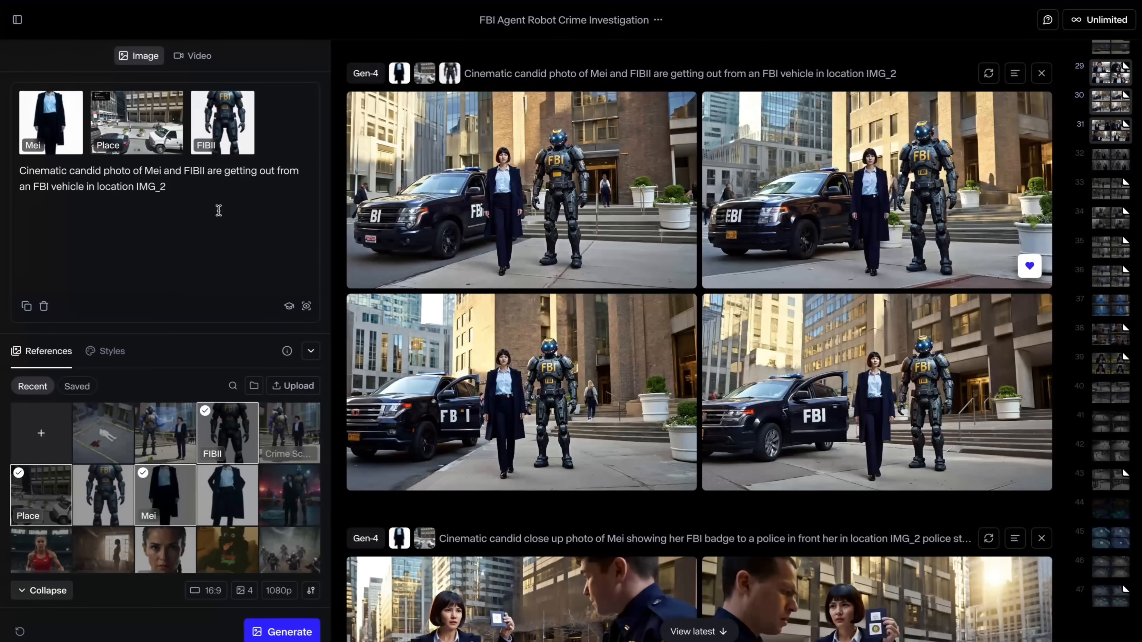
# - View the Mei and FIBII character reference images used in the FBI vehicle prompt
pyautogui.moveTo(43, 125)
pyautogui.click(48, 124)
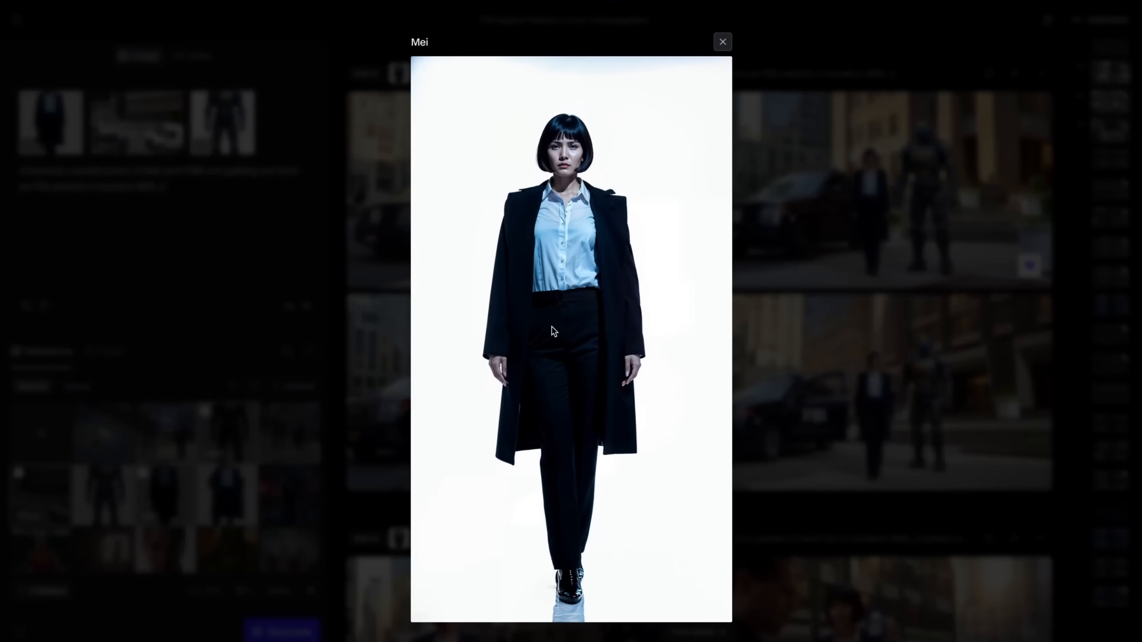
pyautogui.click(251, 257)
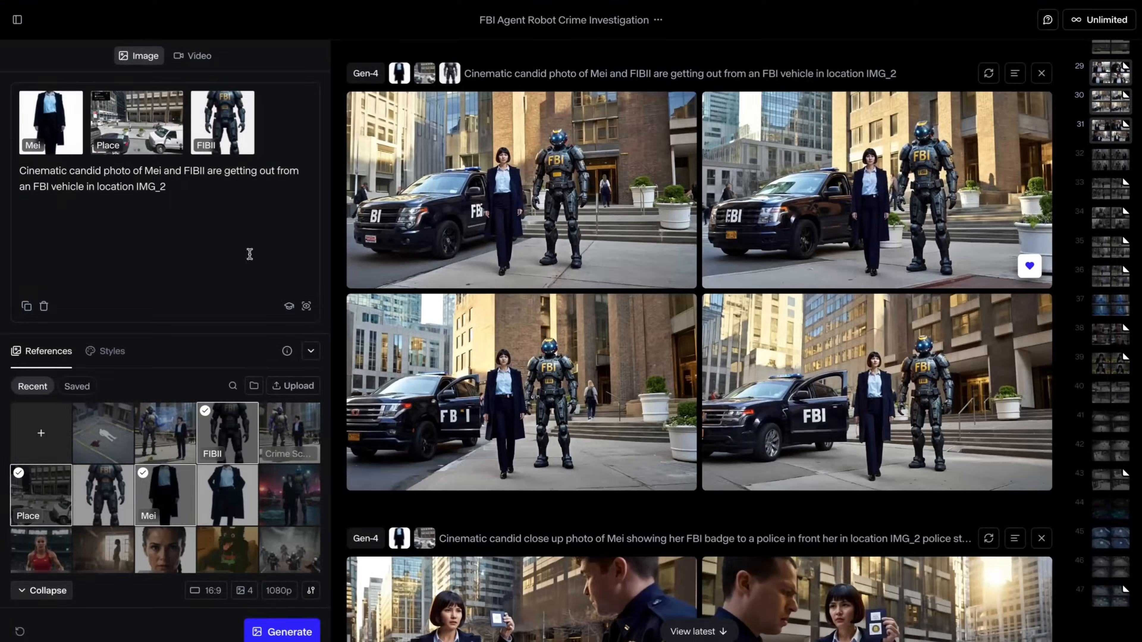
pyautogui.click(227, 128)
pyautogui.click(226, 211)
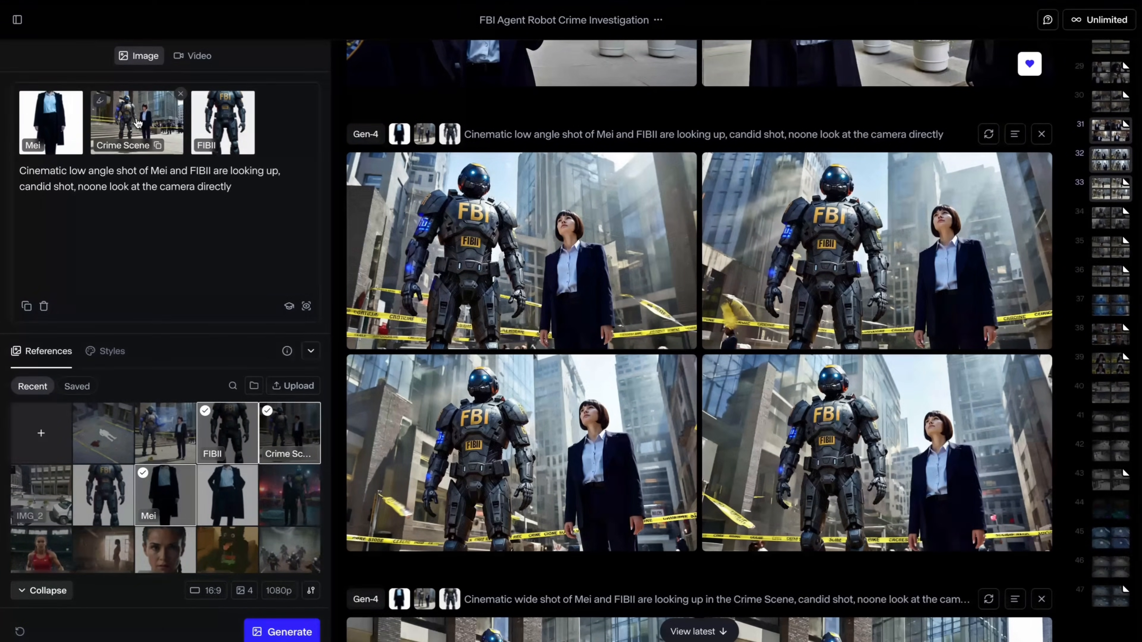
# - Review the low angle "looking up" prompt and view its second generated image enlarged
pyautogui.moveTo(55, 171); pyautogui.dragTo(241, 193)
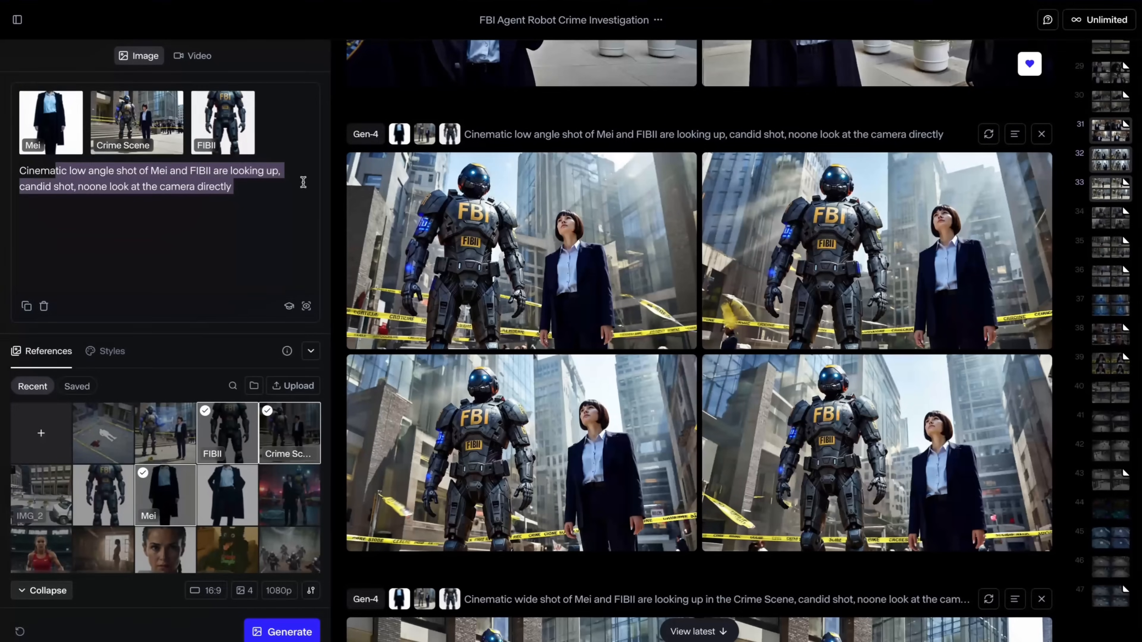
pyautogui.click(867, 260)
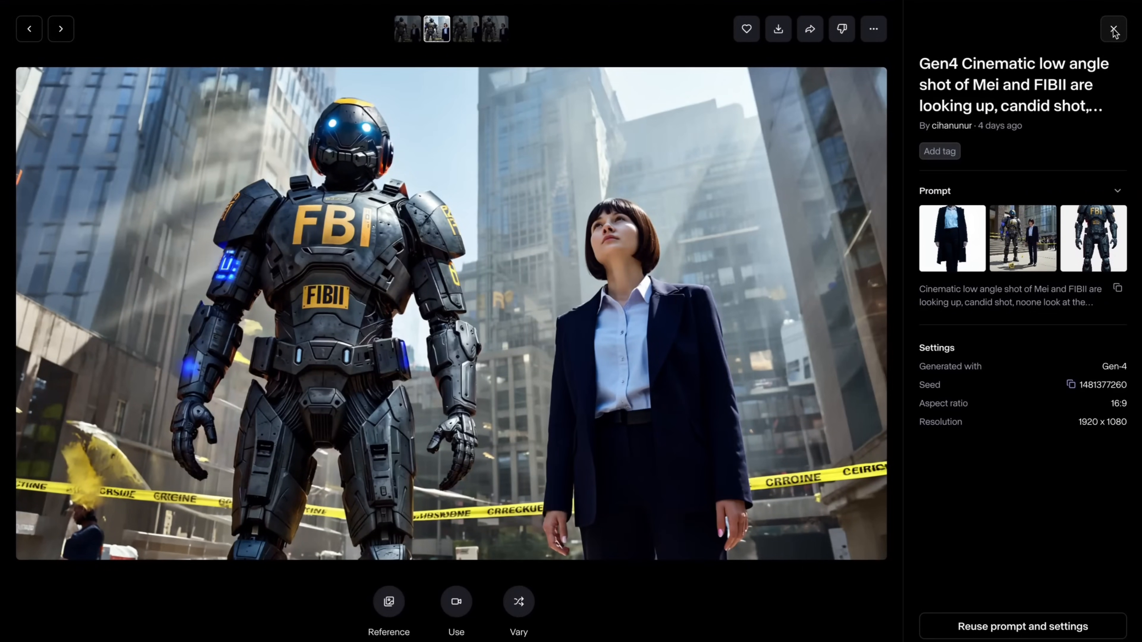
pyautogui.click(1113, 30)
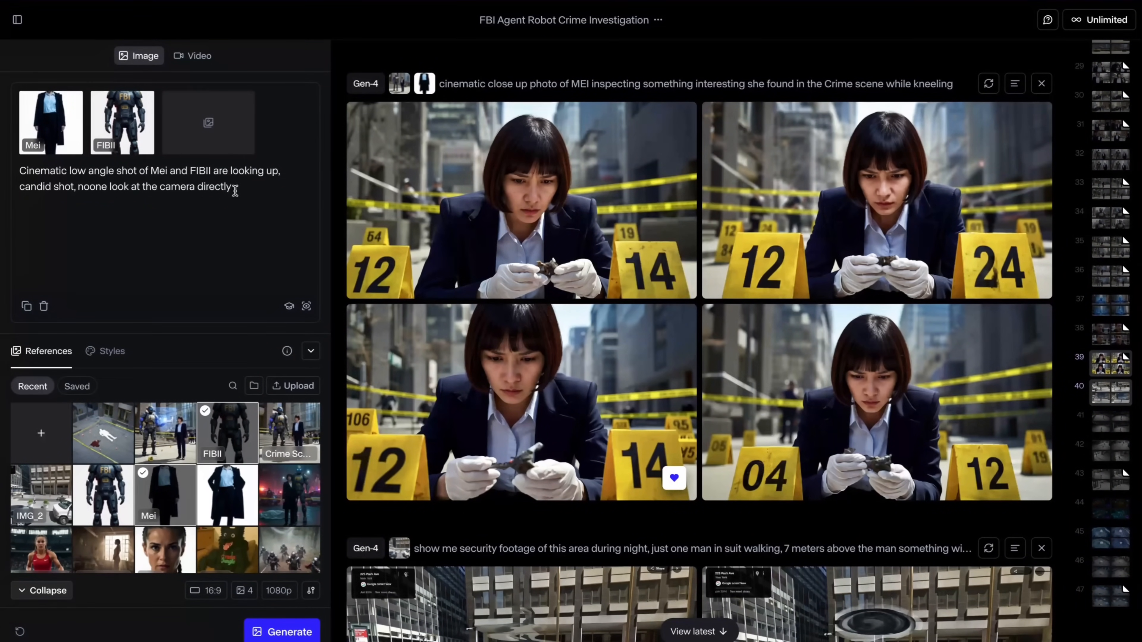
# - Clear the low angle shot text from the image prompt, keeping the Mei and FIBII references
pyautogui.moveTo(216, 145)
pyautogui.moveTo(233, 186); pyautogui.dragTo(17, 176)
pyautogui.press('BackSpace')
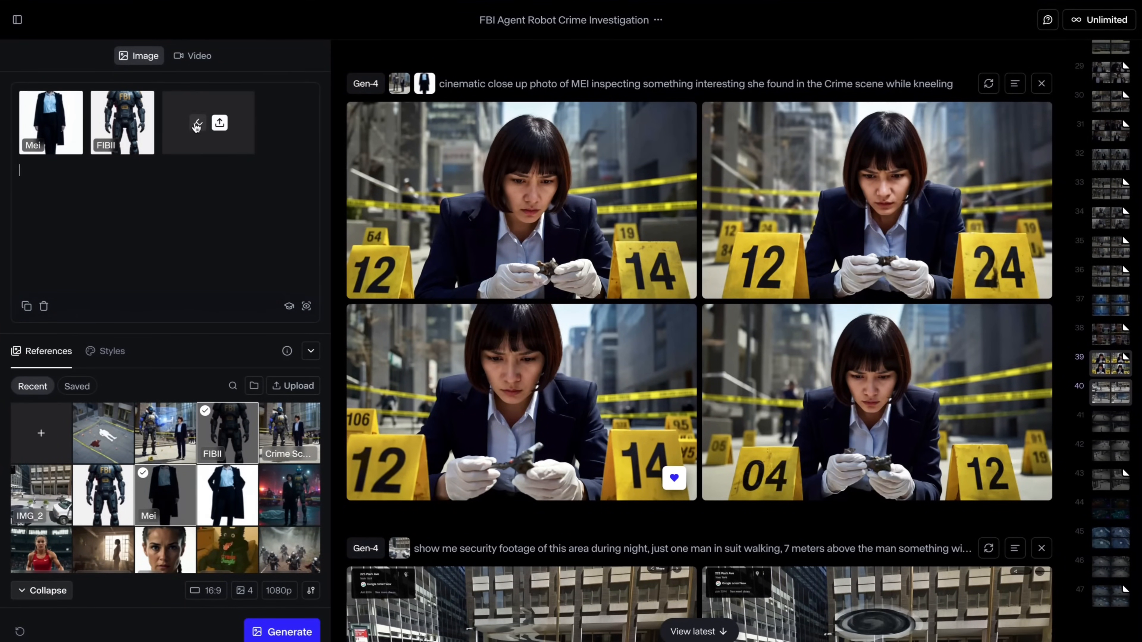
# - Start a new sketch in the empty reference slot, draw a T-shaped table freehand, and handwrite "Table" beneath its top
pyautogui.click(195, 128)
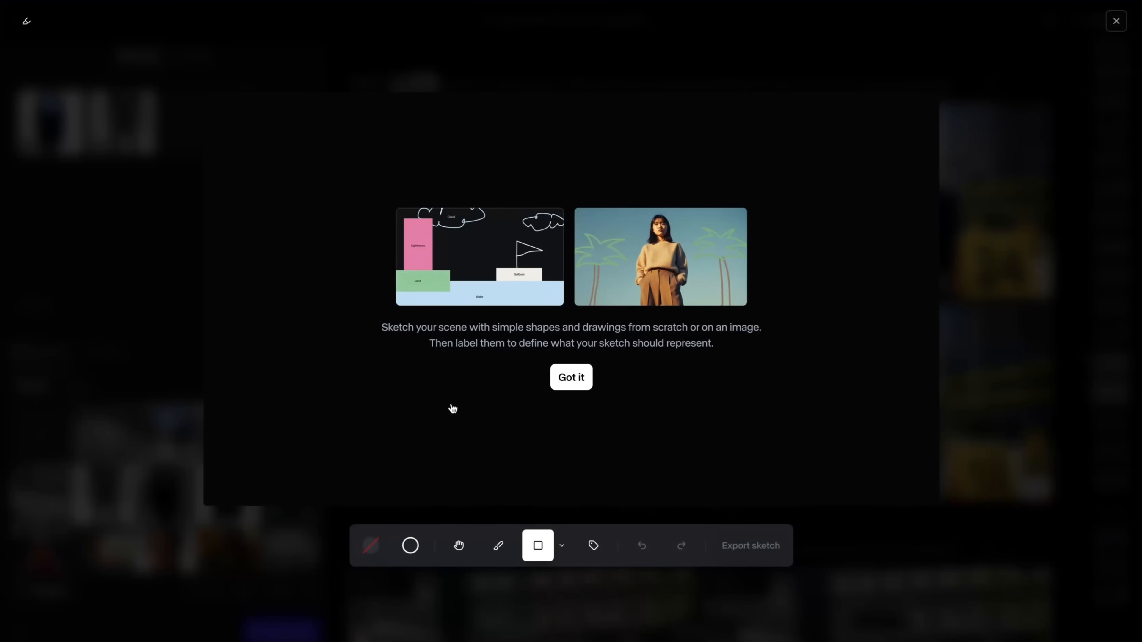
pyautogui.click(571, 377)
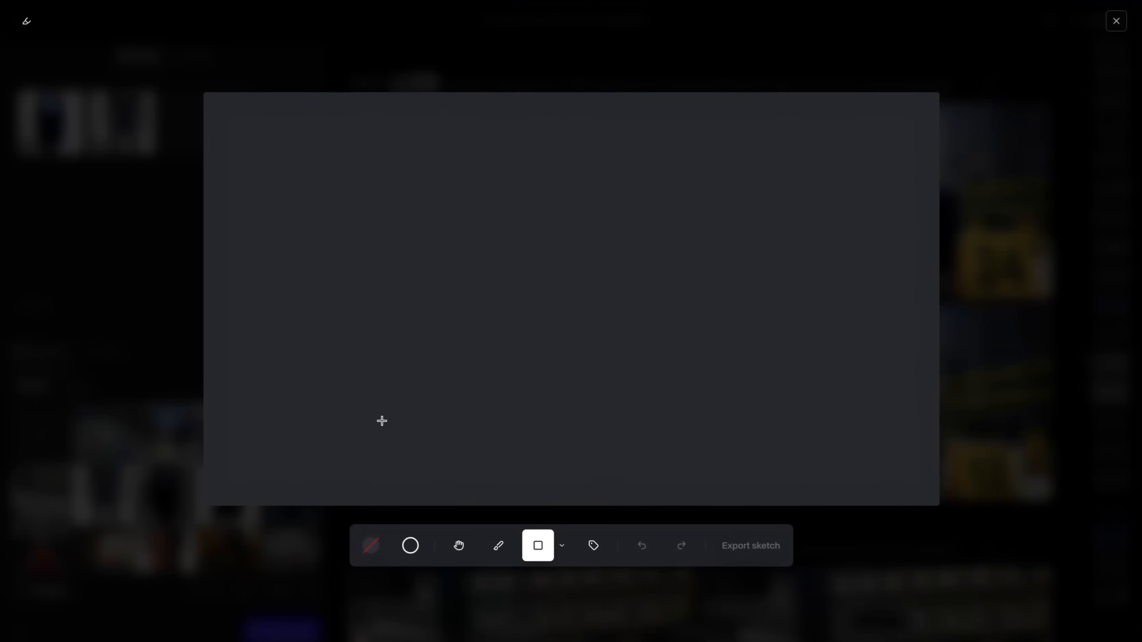
pyautogui.press('b')
pyautogui.moveTo(390, 293); pyautogui.dragTo(735, 296)
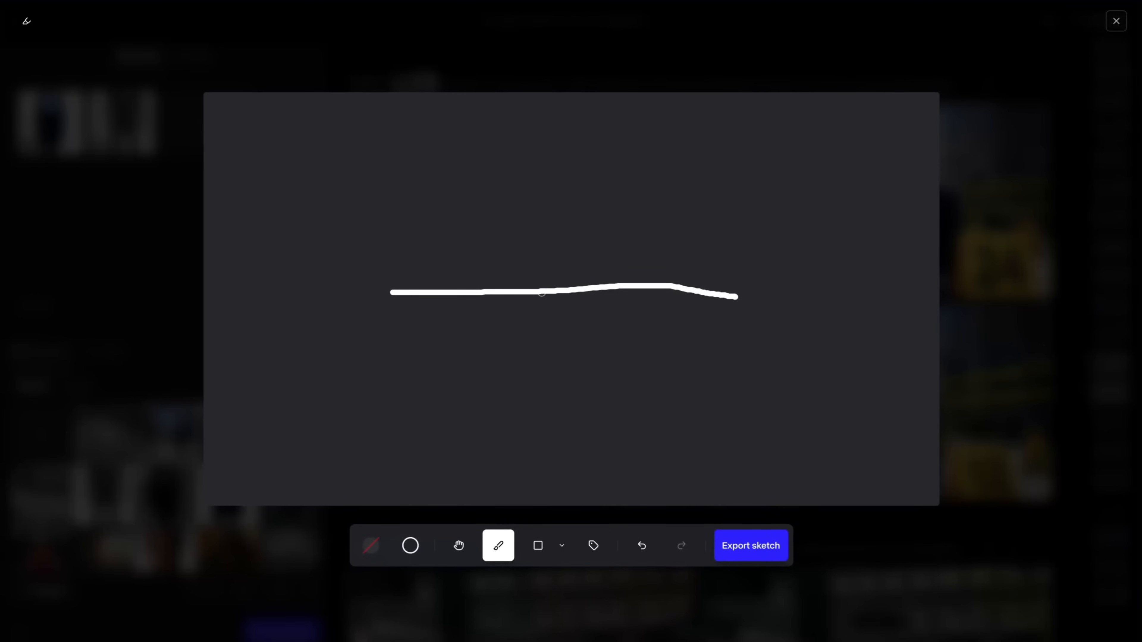
pyautogui.moveTo(541, 293); pyautogui.dragTo(541, 446)
pyautogui.moveTo(568, 311)
pyautogui.mouseDown()
pyautogui.moveTo(592, 310)
pyautogui.moveTo(579, 333)
pyautogui.mouseUp()
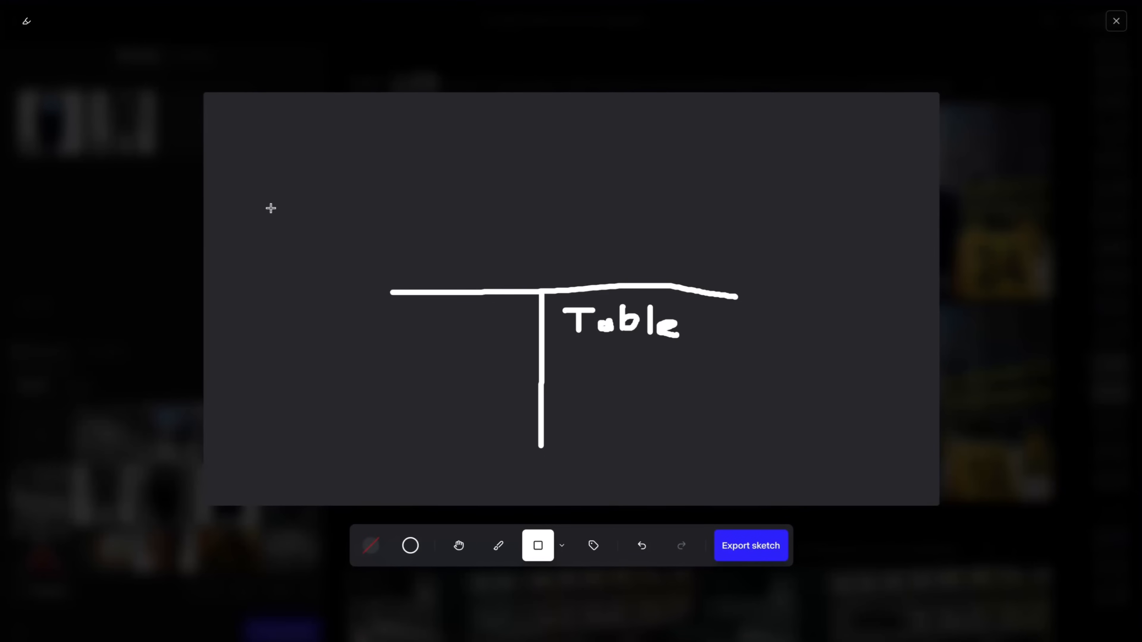
# - Draw a rectangle labelled "Mei" left of the table and a taller one labelled "FIBII" to its right, and export the sketch
pyautogui.moveTo(266, 204); pyautogui.dragTo(377, 441)
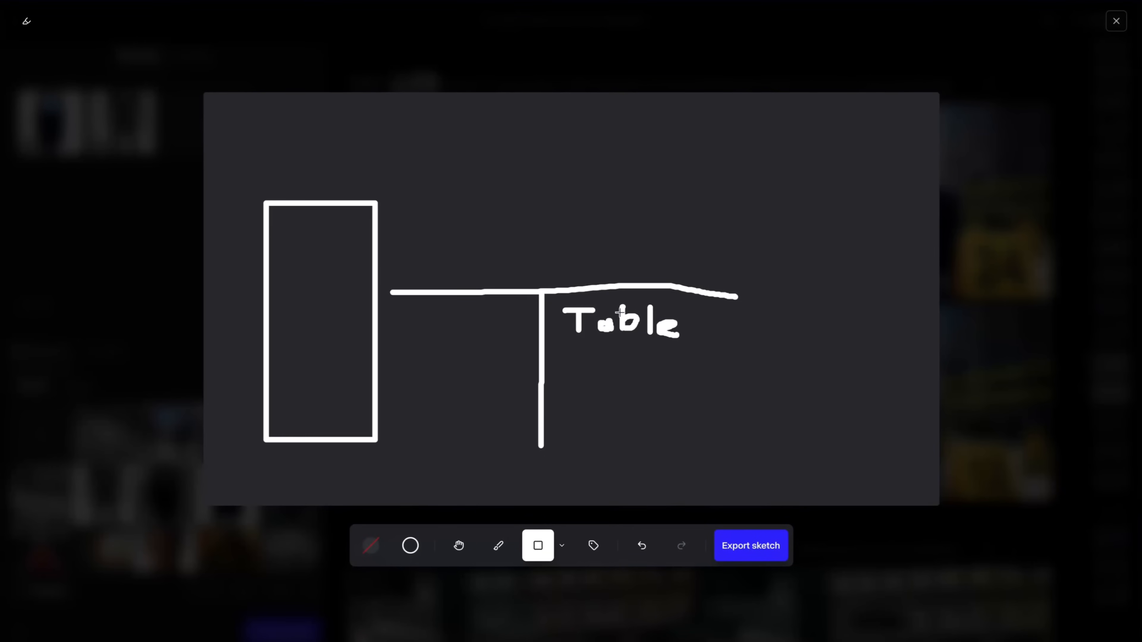
pyautogui.moveTo(745, 107); pyautogui.dragTo(882, 442)
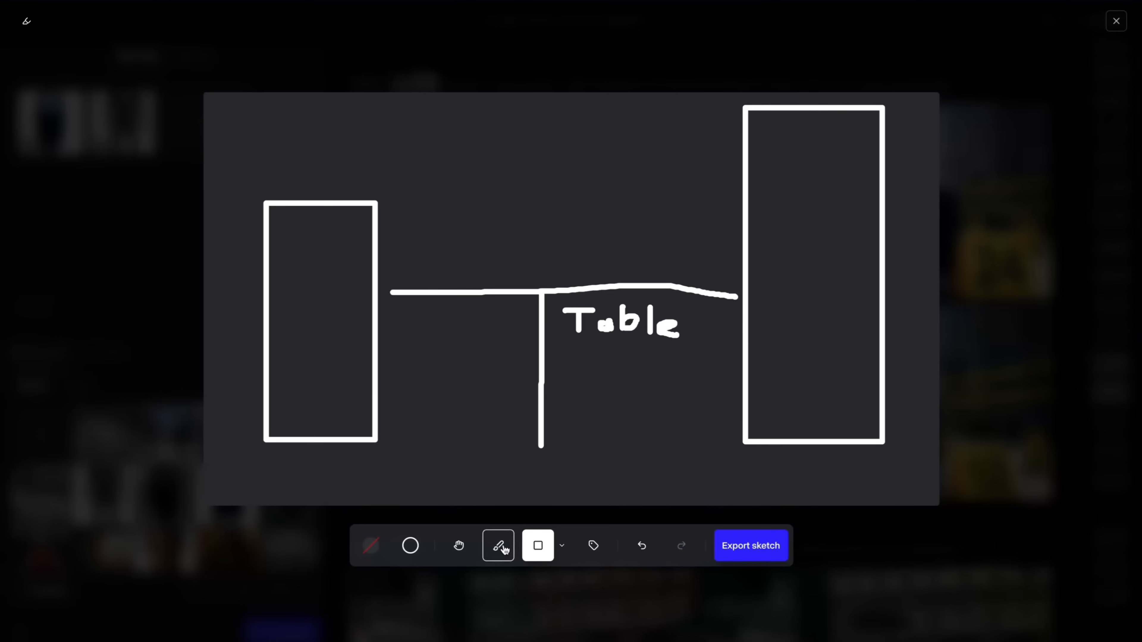
pyautogui.click(593, 546)
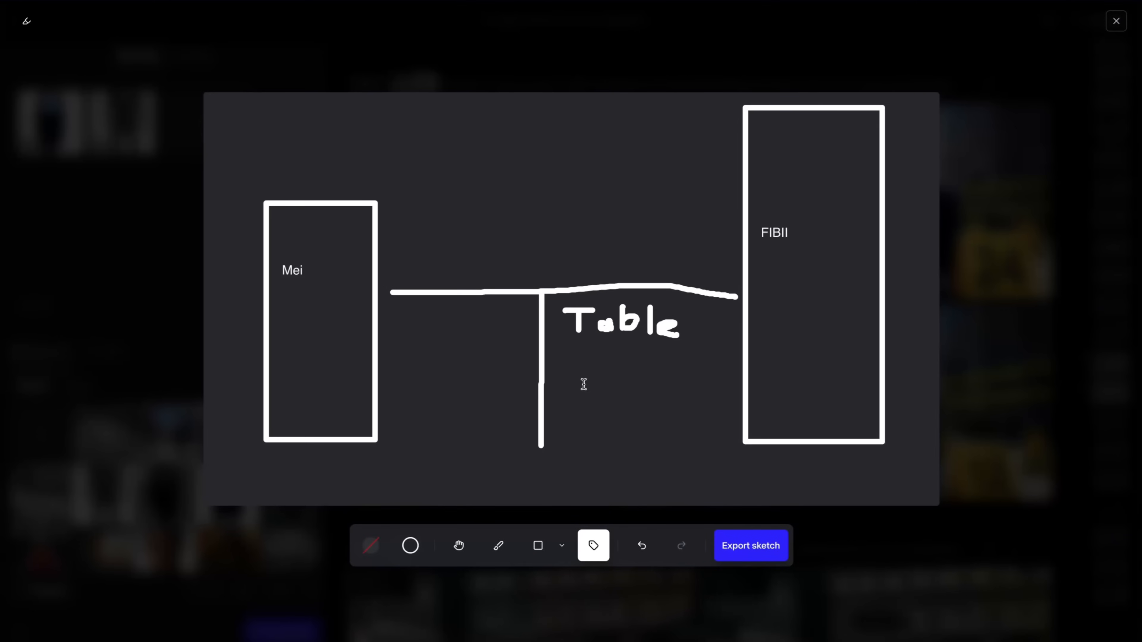
pyautogui.click(765, 556)
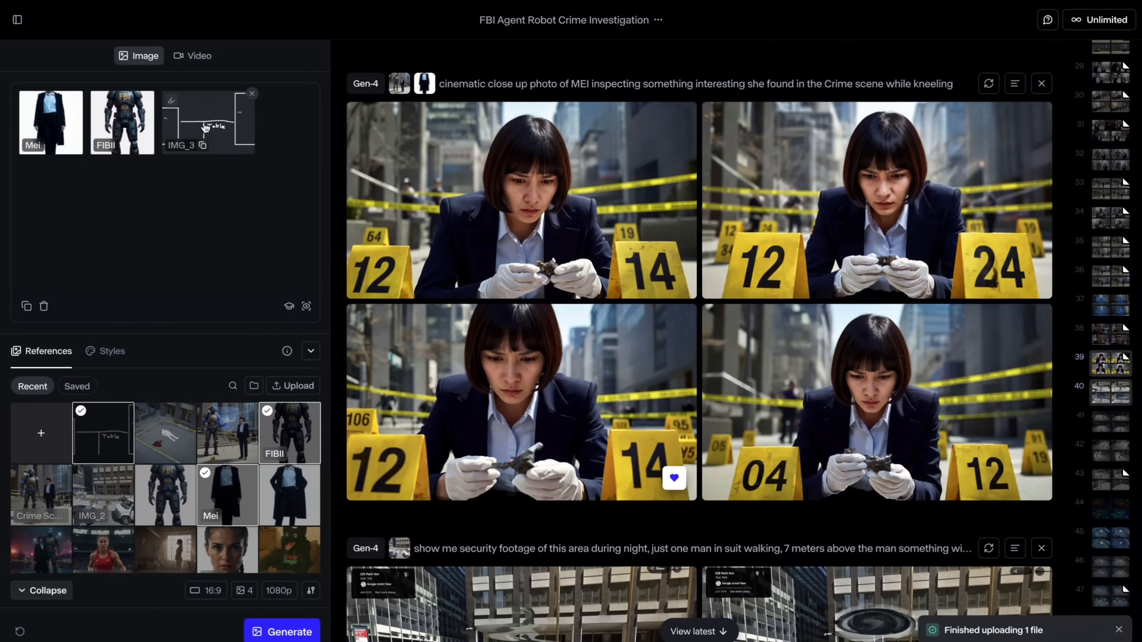
# - Generate images with the prompt "Cinematic photo of Mei and FIBII sitting in a restaurant as depicted in IMG_3"
pyautogui.click(88, 187)
pyautogui.write('Cinematic photo of Mei and FIBII sitting in a restaurant as depicted in IMG_3')
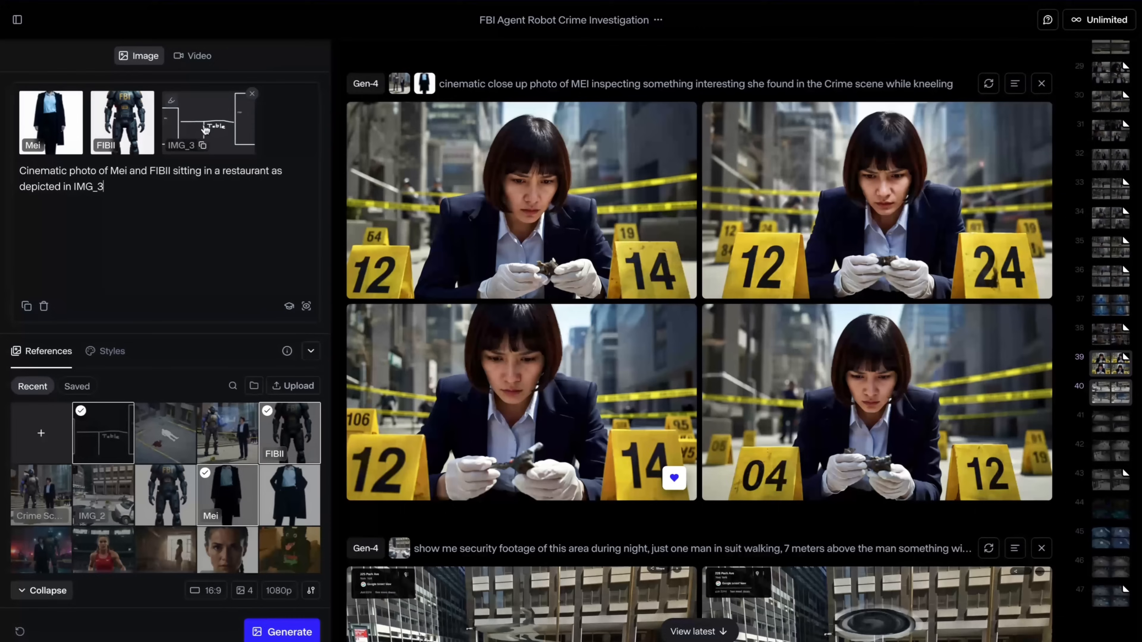
pyautogui.click(278, 631)
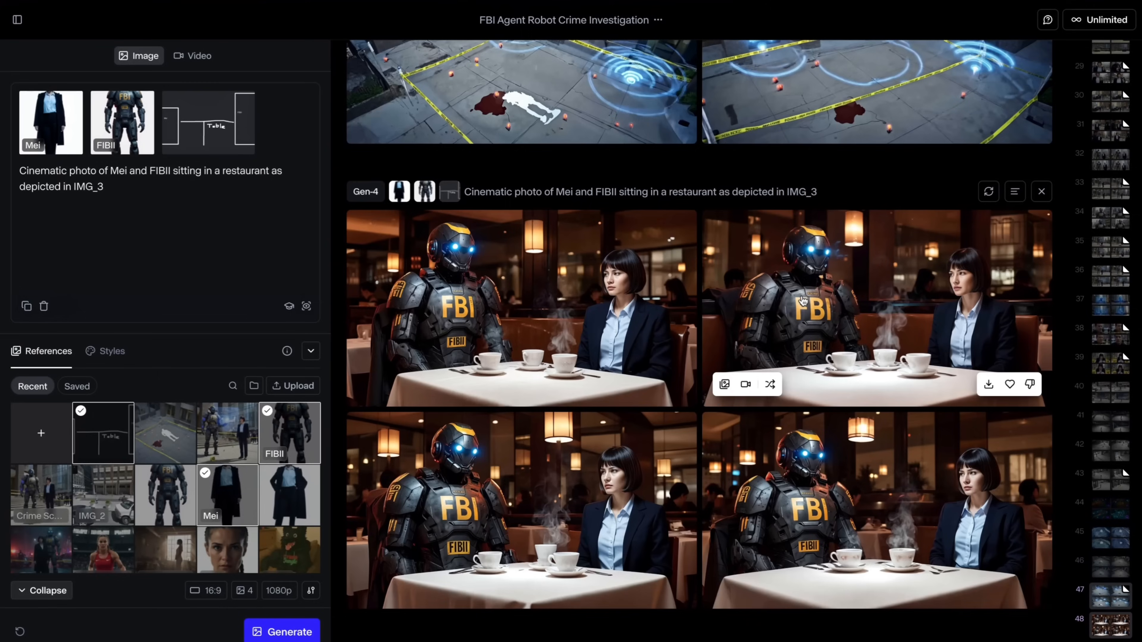
# - View the fourth restaurant image enlarged and compare it with the IMG_3 layout sketch
pyautogui.click(876, 503)
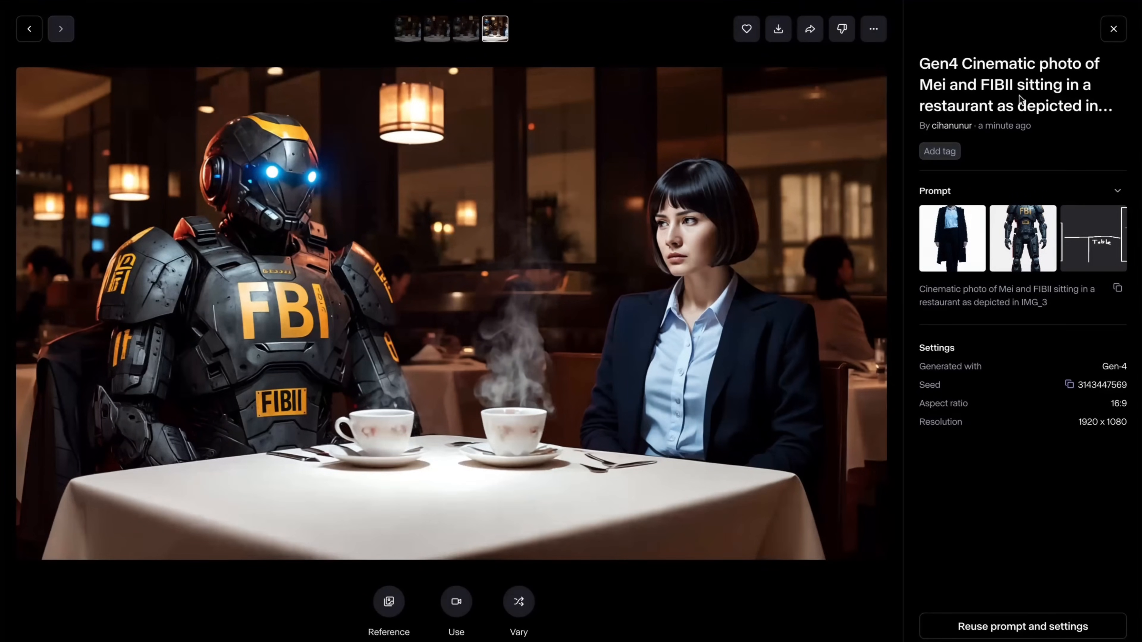
pyautogui.click(1115, 29)
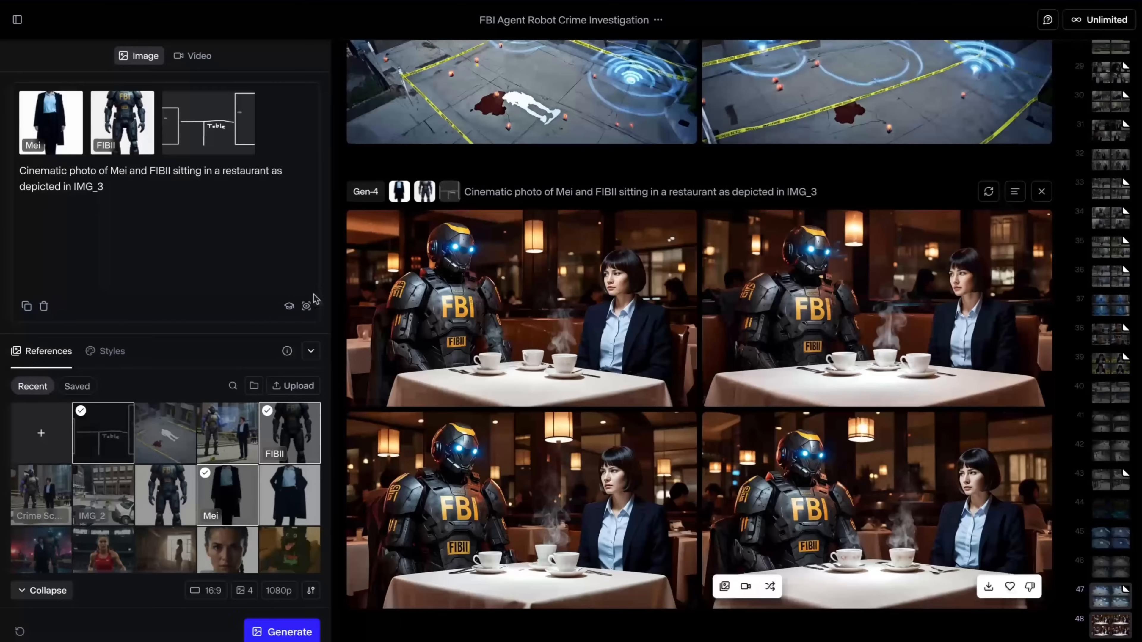
pyautogui.click(210, 130)
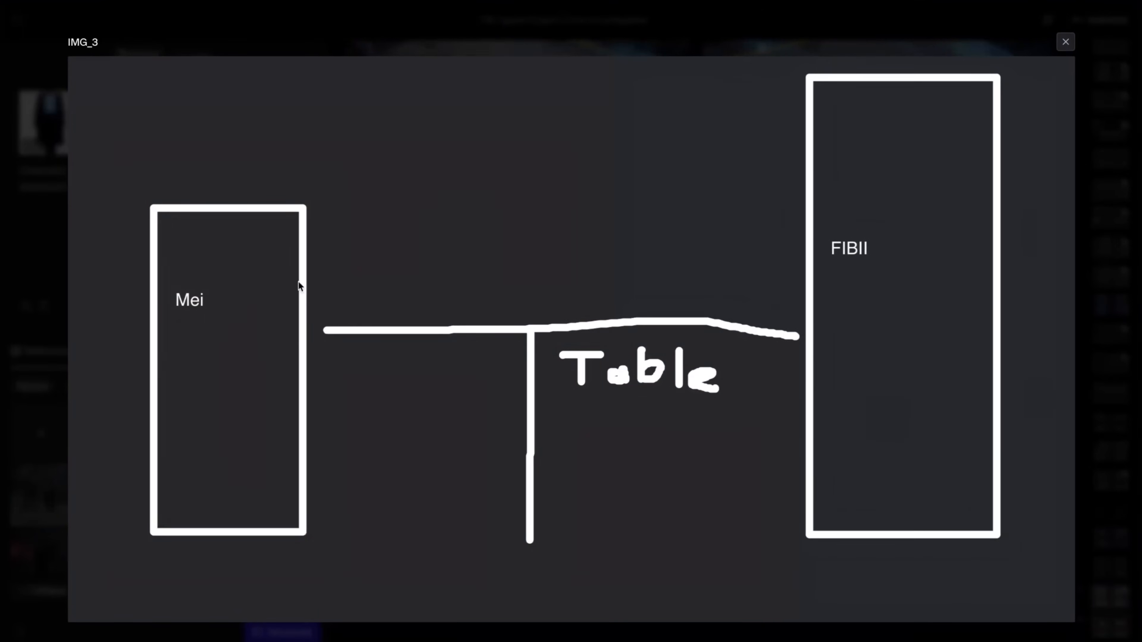
pyautogui.click(1065, 41)
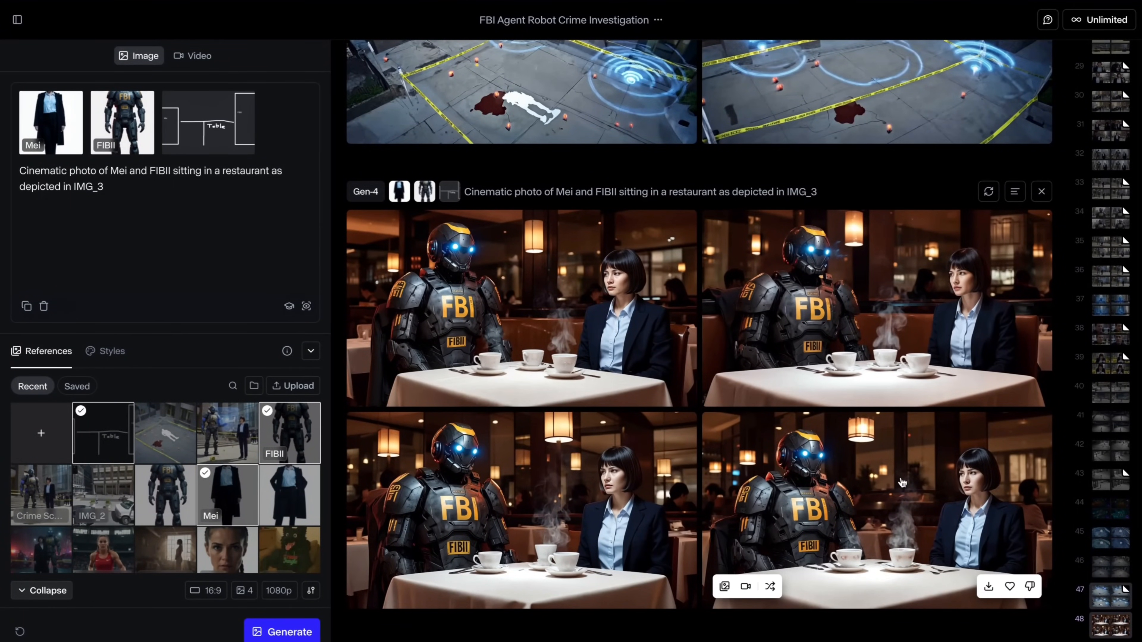
# - Switch to video generation, review the prompt "camera tilts up: robot and woman are looking up", and play its clip
pyautogui.click(193, 58)
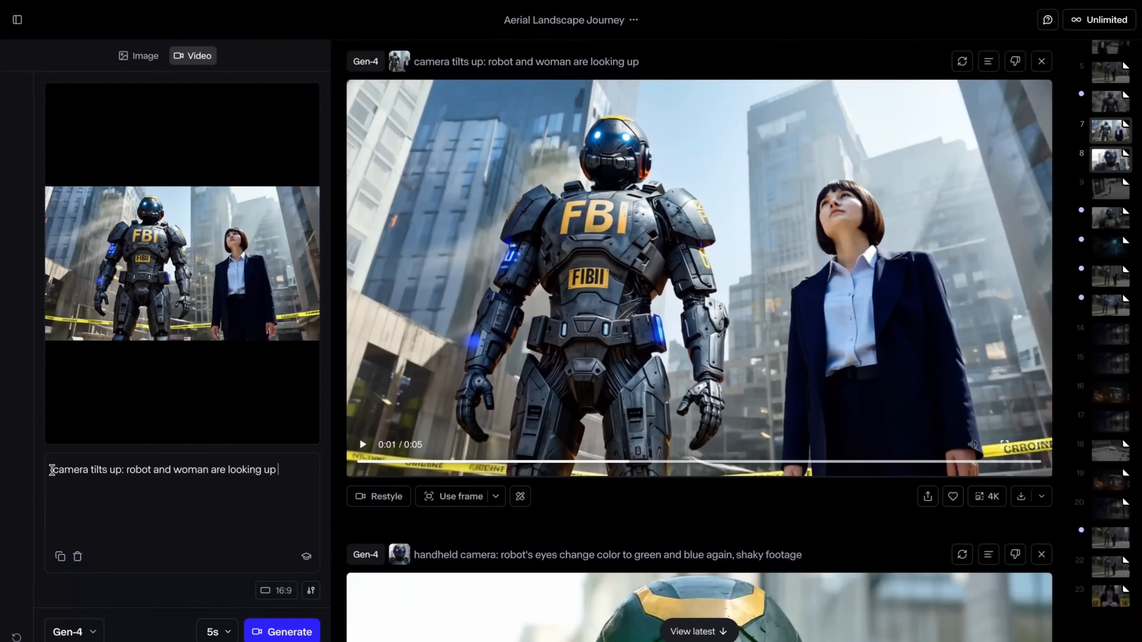
pyautogui.moveTo(51, 470); pyautogui.dragTo(276, 469)
pyautogui.click(115, 470)
pyautogui.click(363, 444)
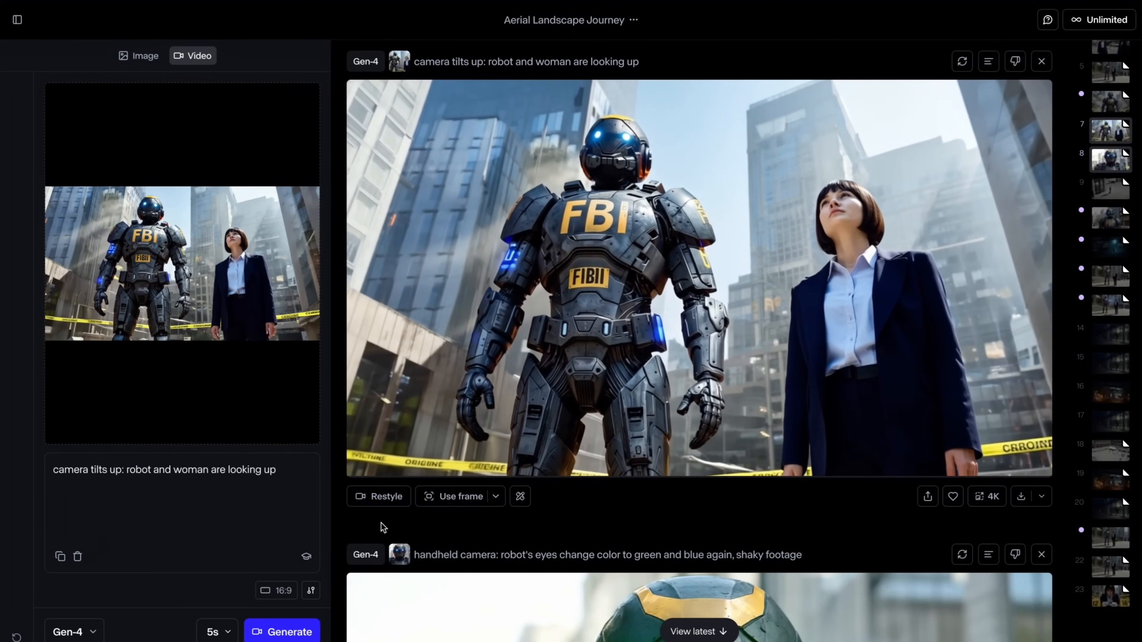